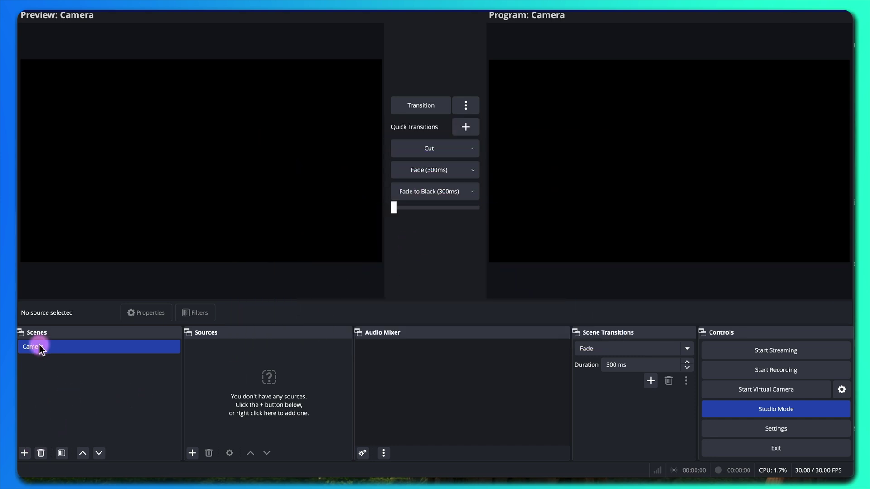
- Add a video capture source named Camera Feed 1 using the Iriun Camera device
click(191, 453)
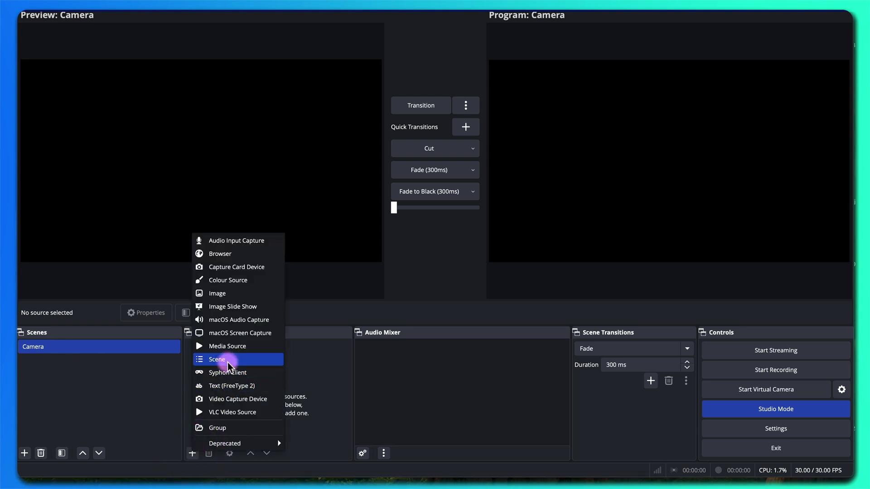
click(231, 400)
key(BackSpace)
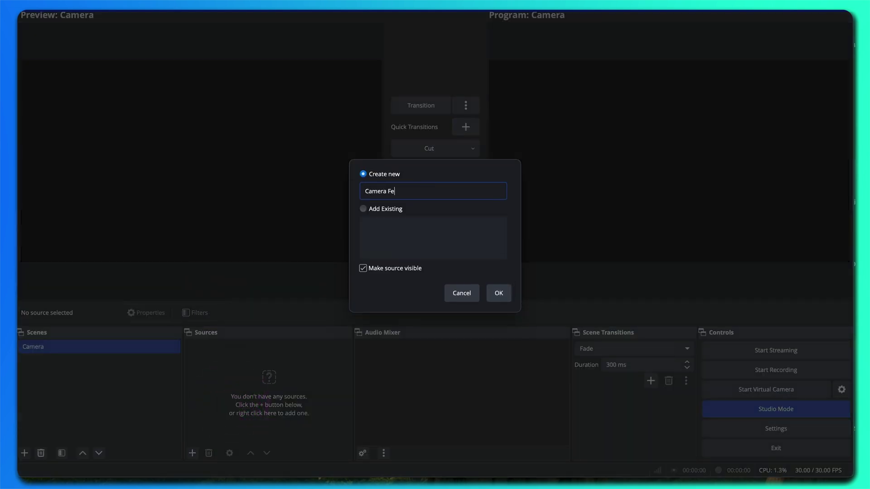
key(Return)
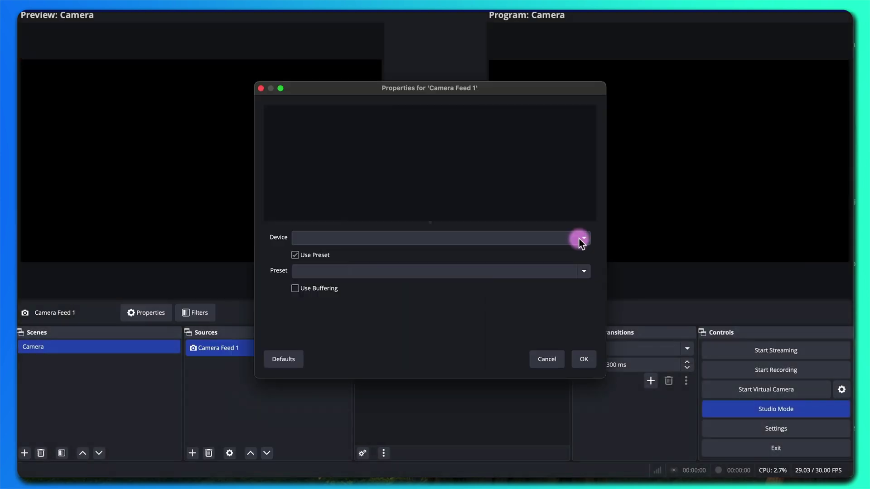
click(580, 238)
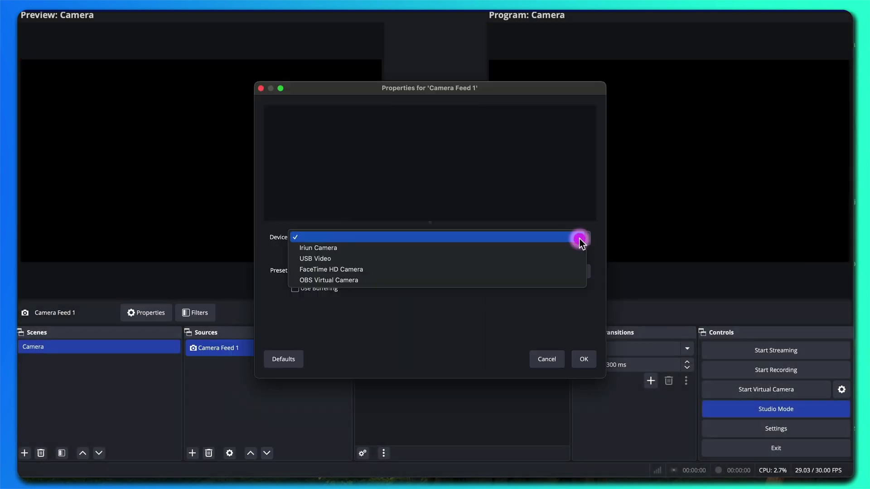
click(342, 248)
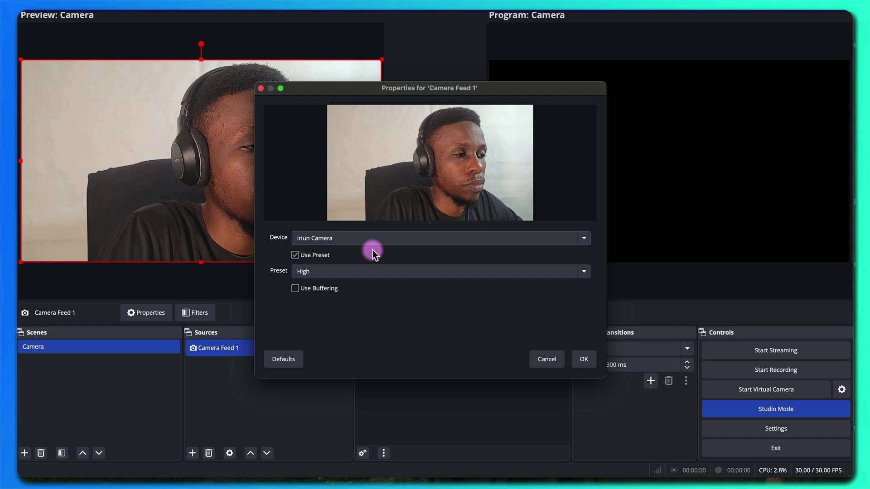
click(585, 362)
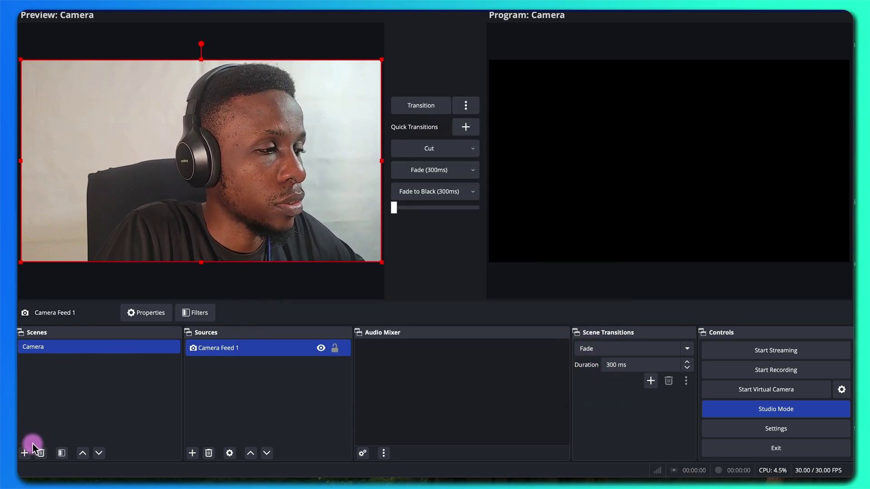
- Create a new scene named Scripture
click(25, 453)
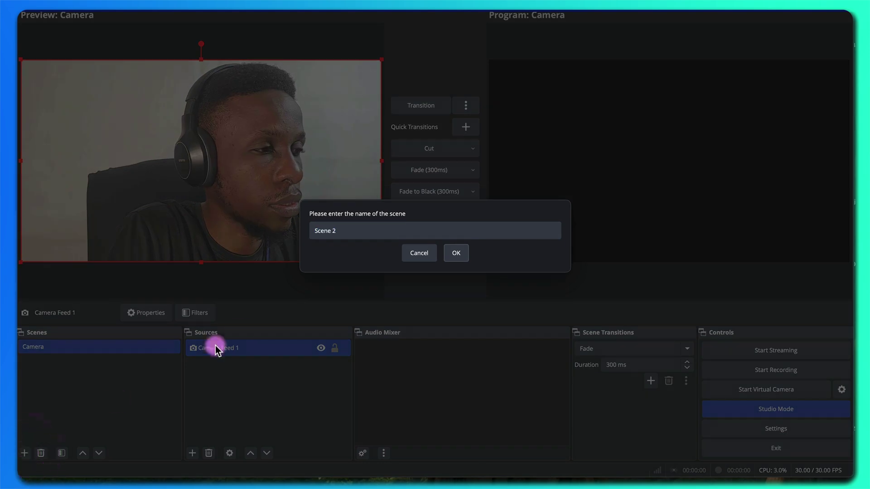
drag(335, 231, 305, 231)
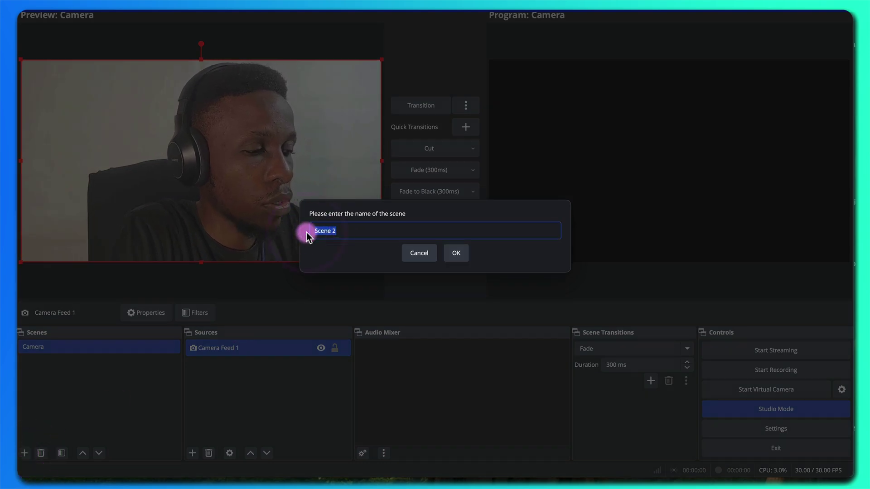
text(Scripture)
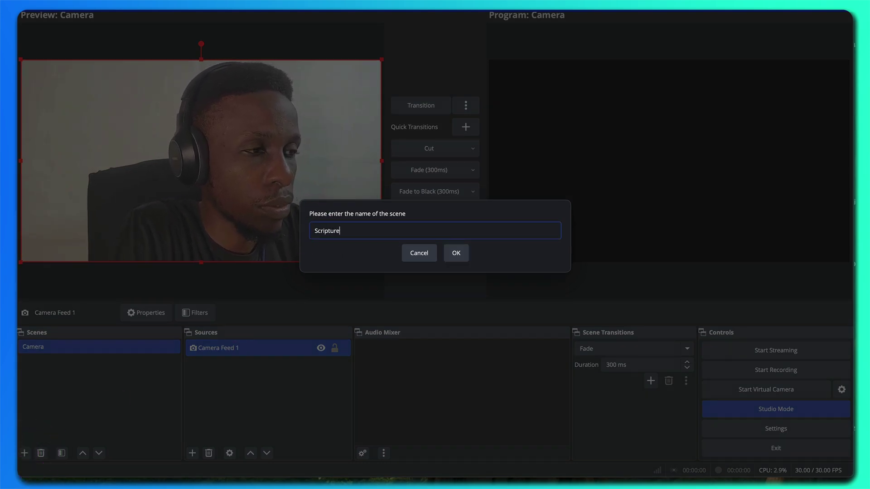
key(Return)
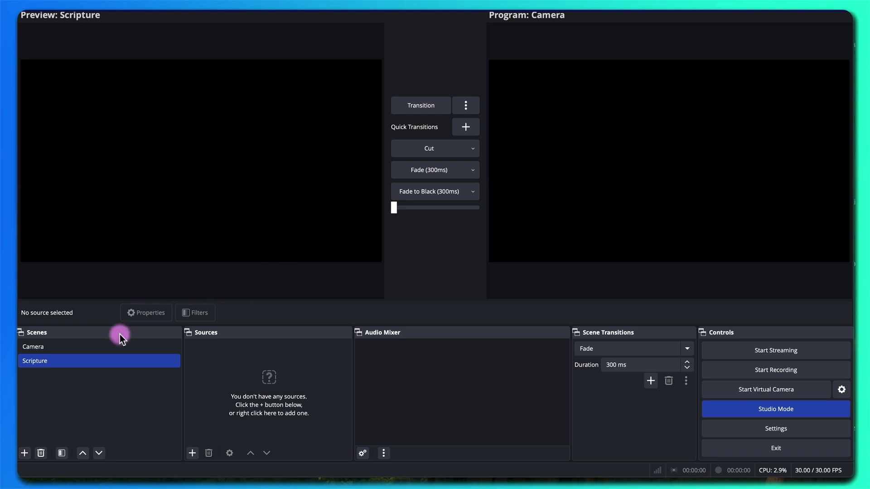
- Add a video capture source named Easy Worship using the USB Video device
click(192, 453)
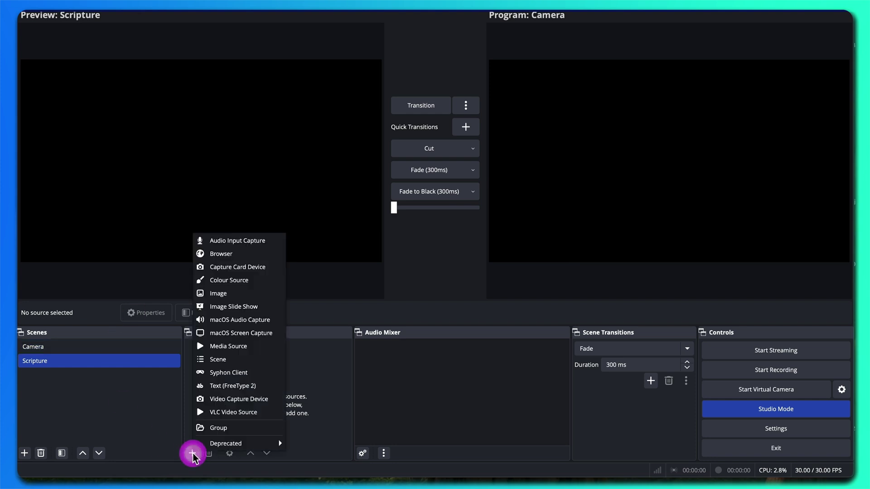
click(229, 400)
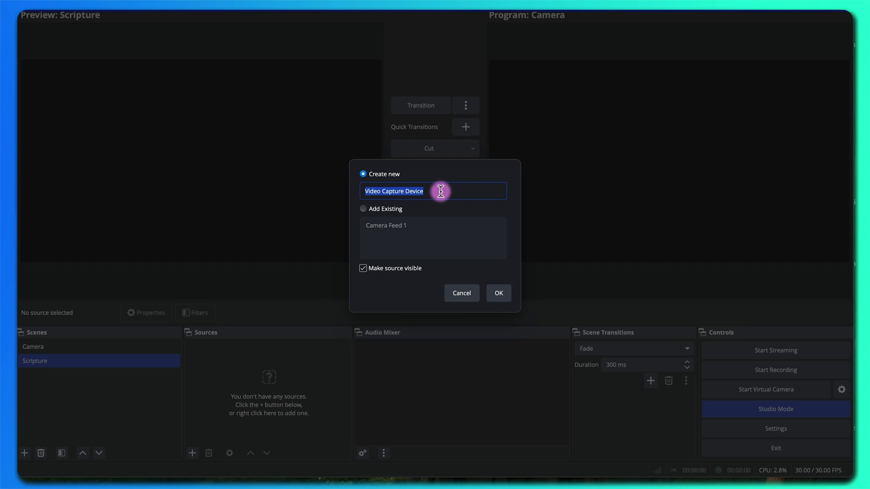
text(Easy Worship)
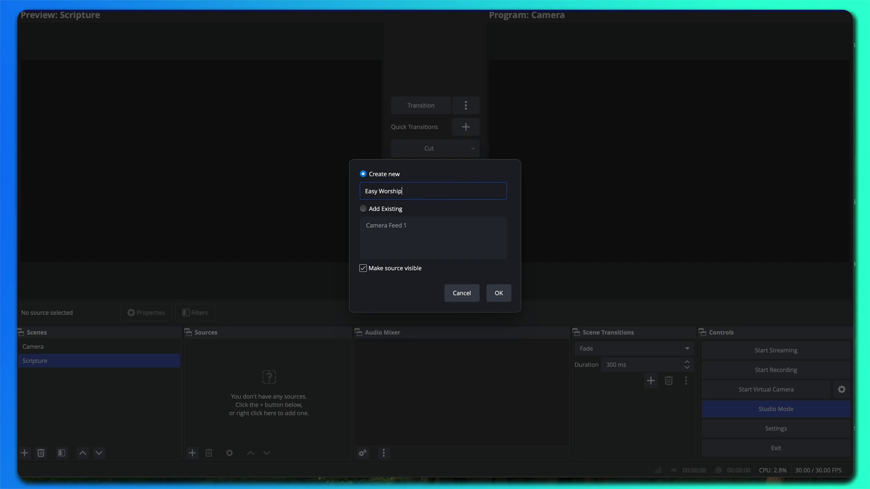
key(Return)
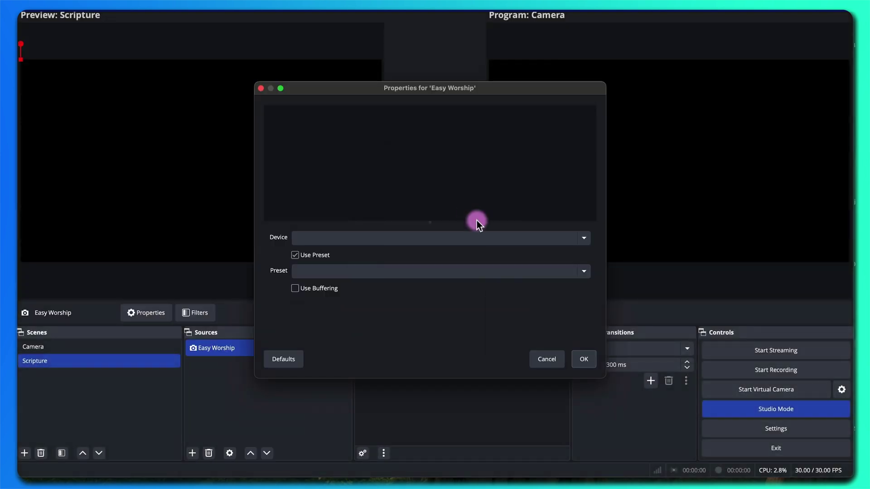
click(582, 238)
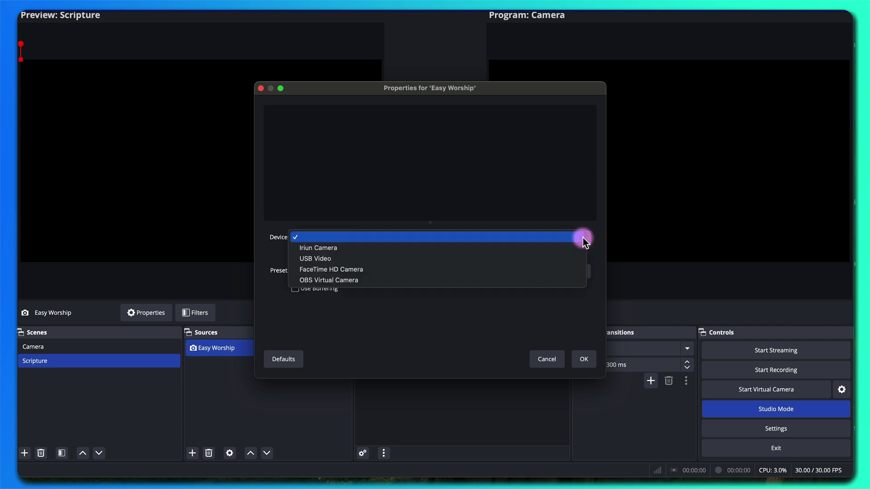
click(311, 259)
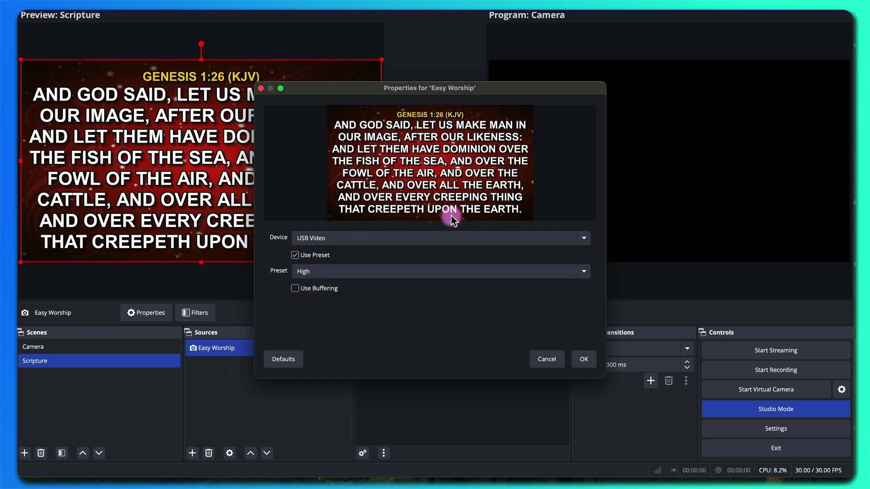
click(584, 359)
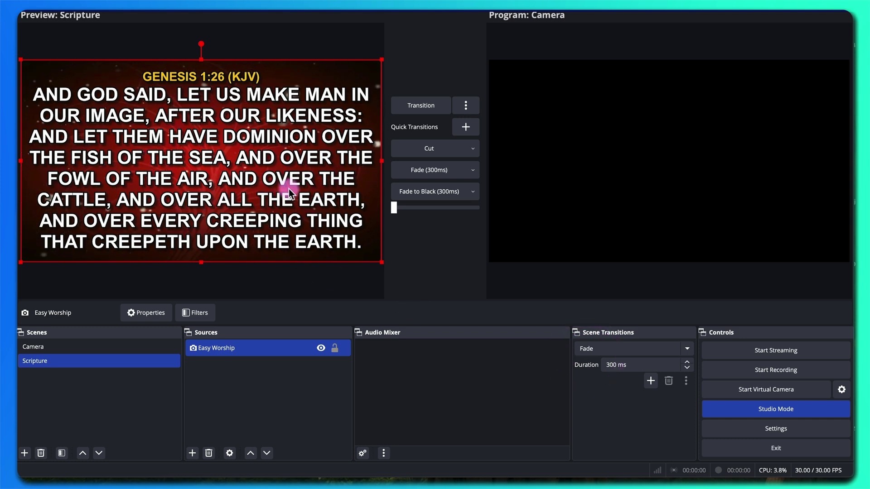
- Create a new scene named PIP
click(25, 453)
drag(336, 232, 305, 232)
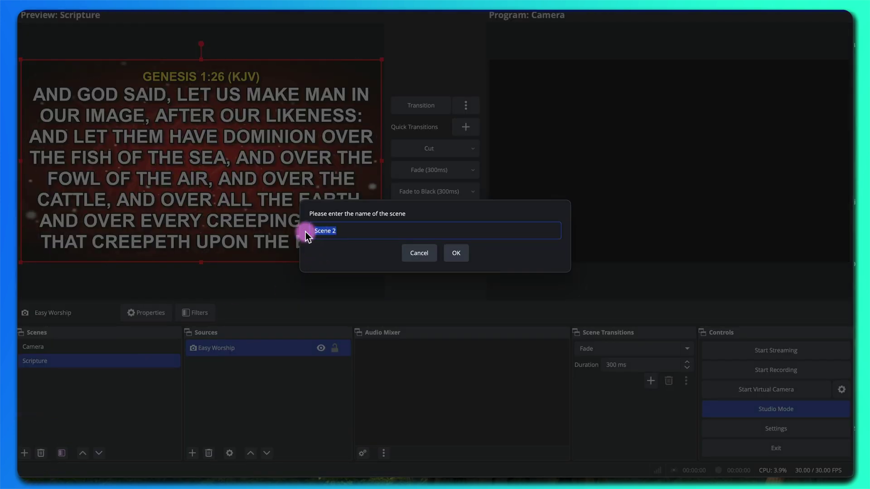
text(Pl)
text(PIP)
key(Return)
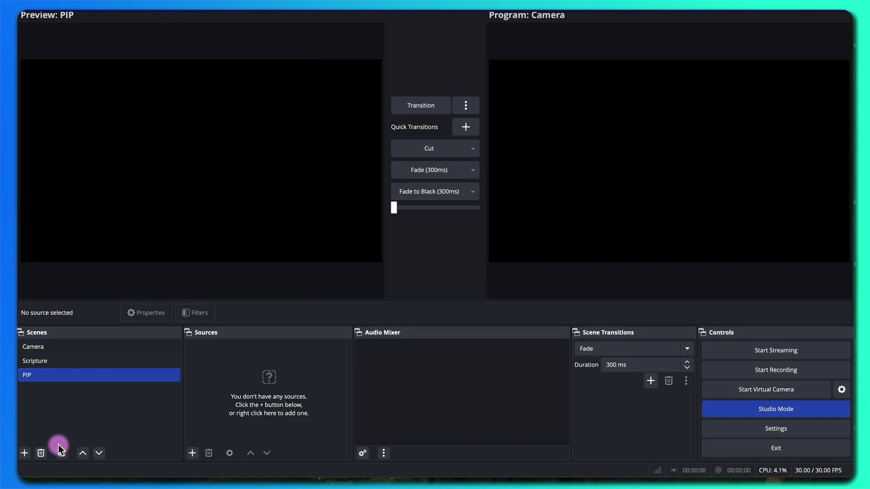
- Create another scene named Camera, accepted as Camera 2
click(24, 453)
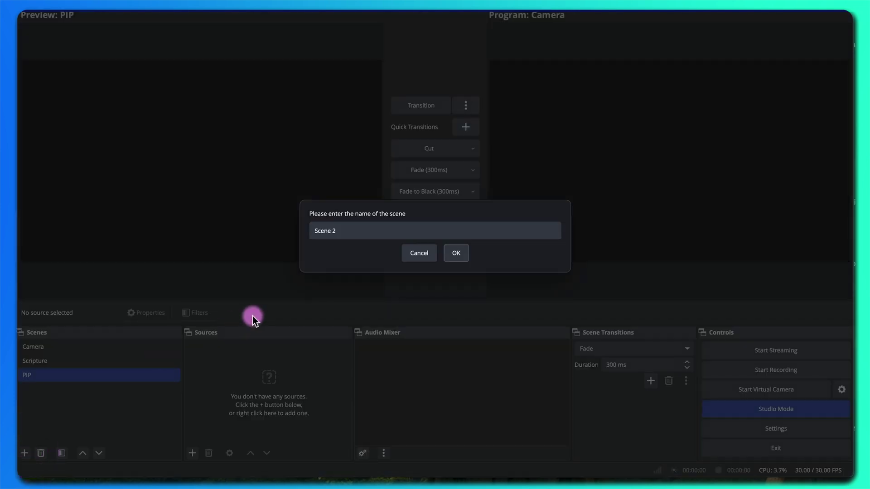
click(349, 225)
key(ctrl+a)
key(BackSpace)
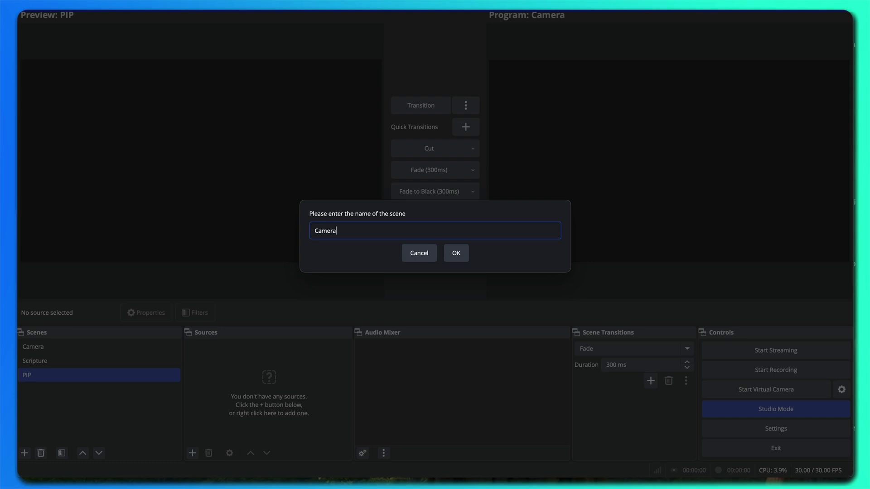
key(Return)
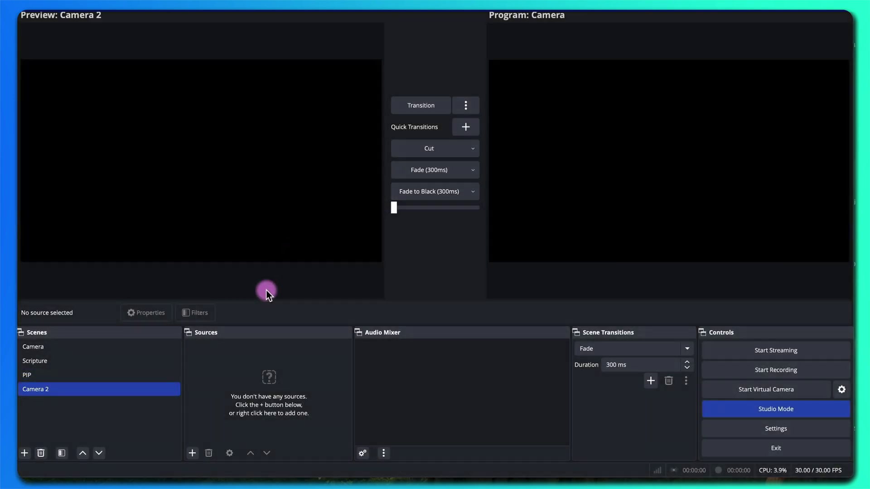
- Add an Iriun Camera capture named Camera Feed 2 to Camera 2, then select PIP
click(191, 453)
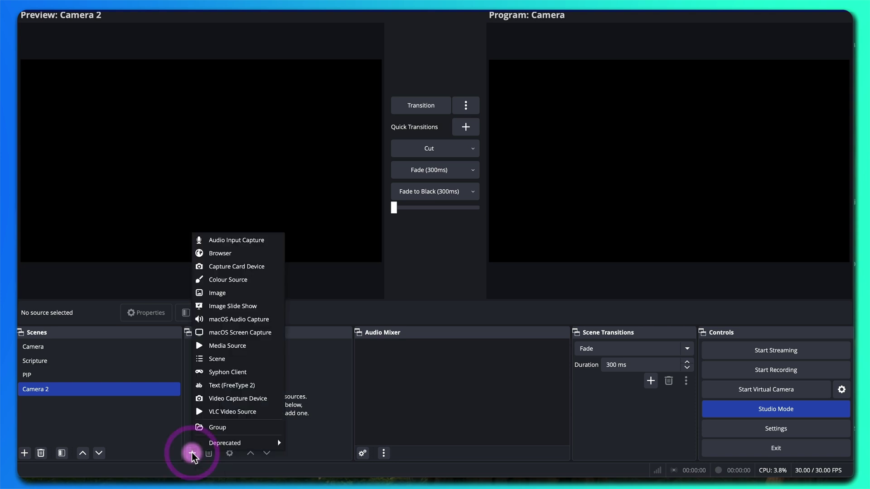
click(223, 401)
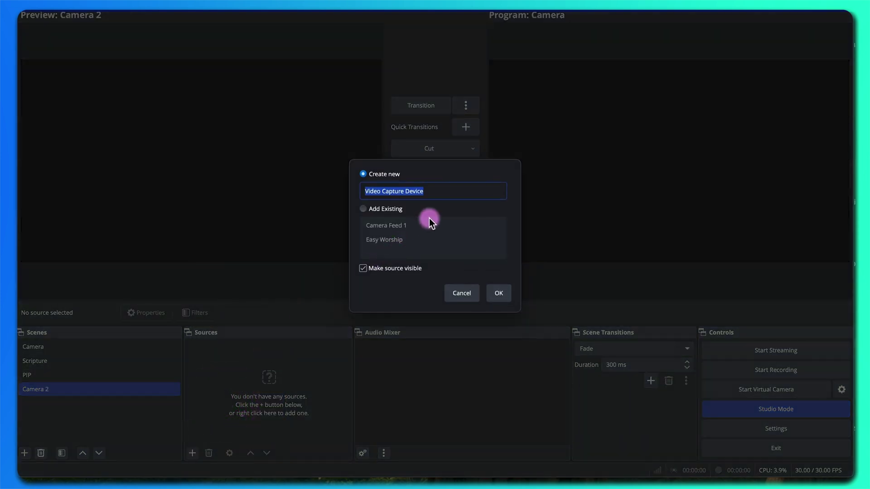
text(Camera Feed 2)
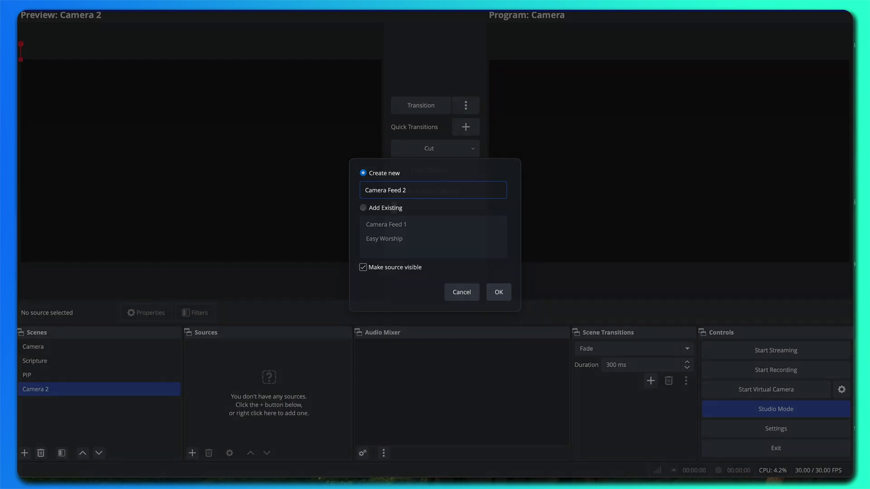
key(Return)
click(303, 238)
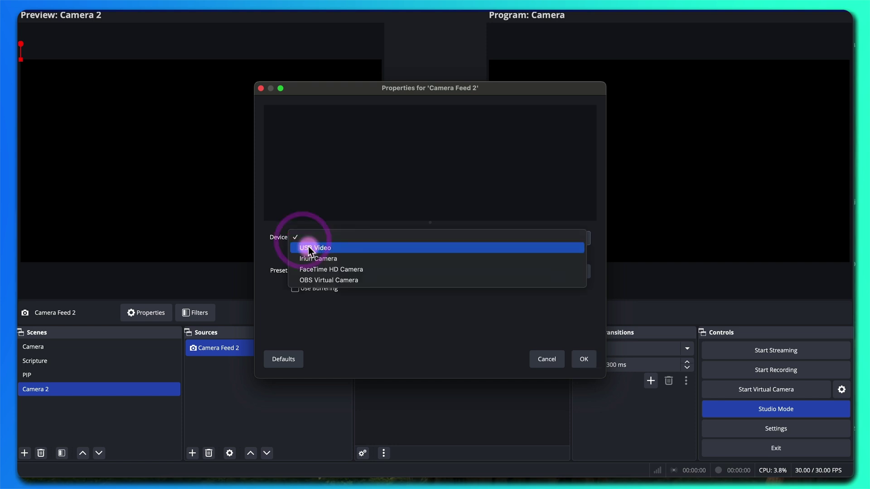
click(308, 258)
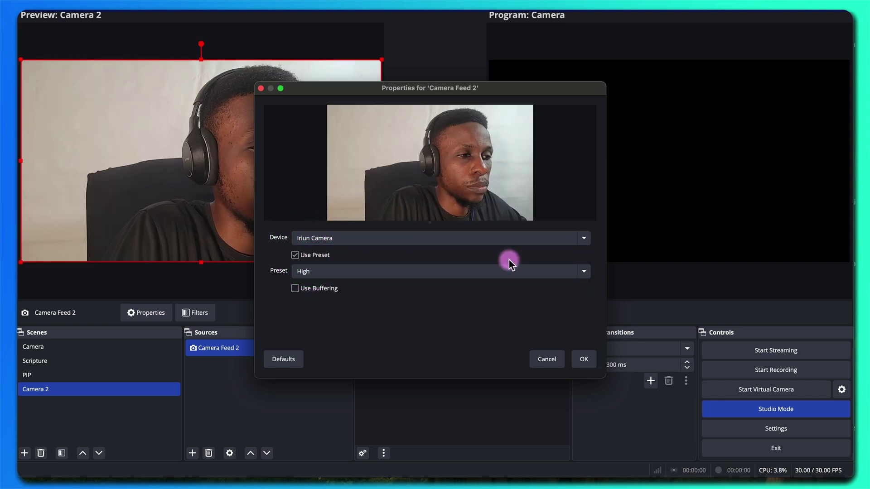
click(582, 359)
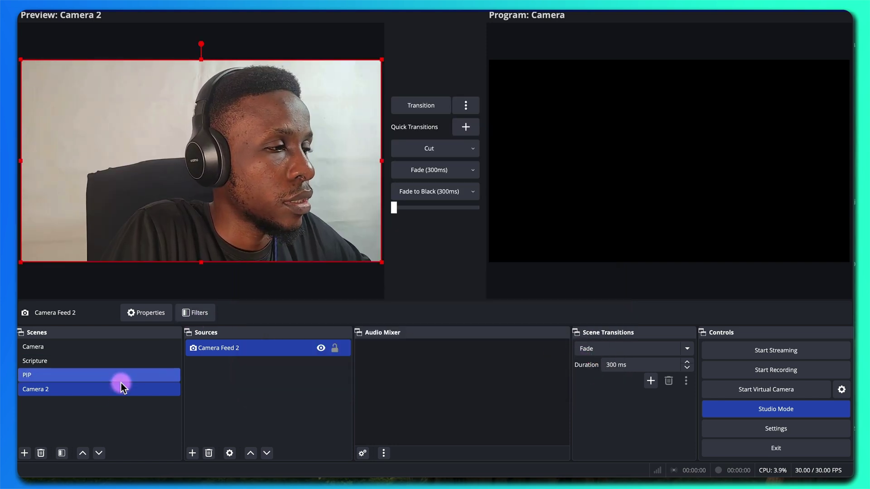
click(38, 374)
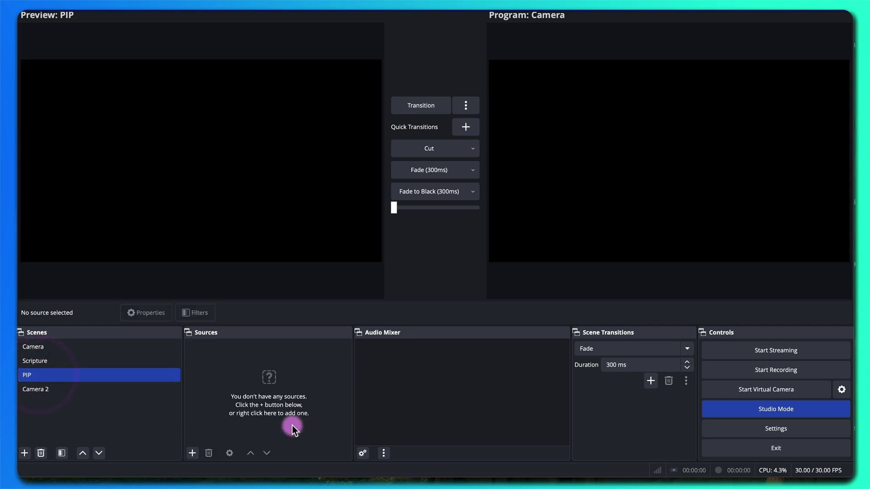
- Add an image source named Background loading BG2.jpg from the OBS folder
click(193, 453)
click(220, 292)
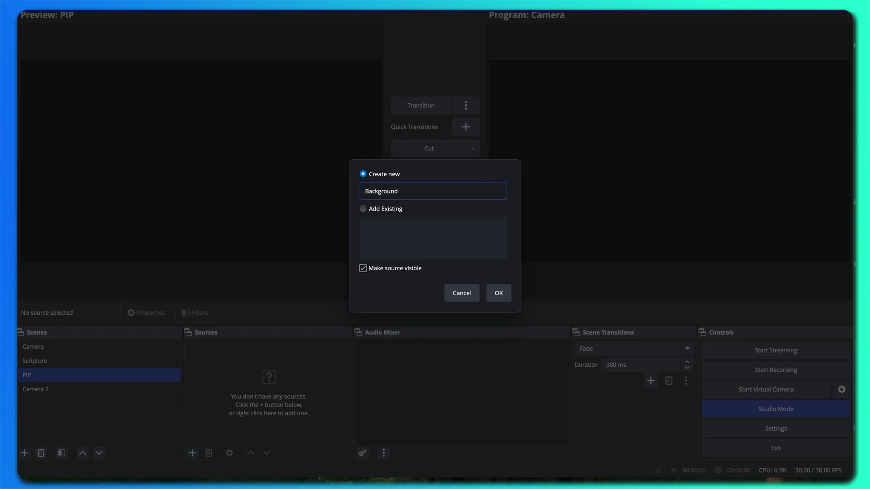
key(Return)
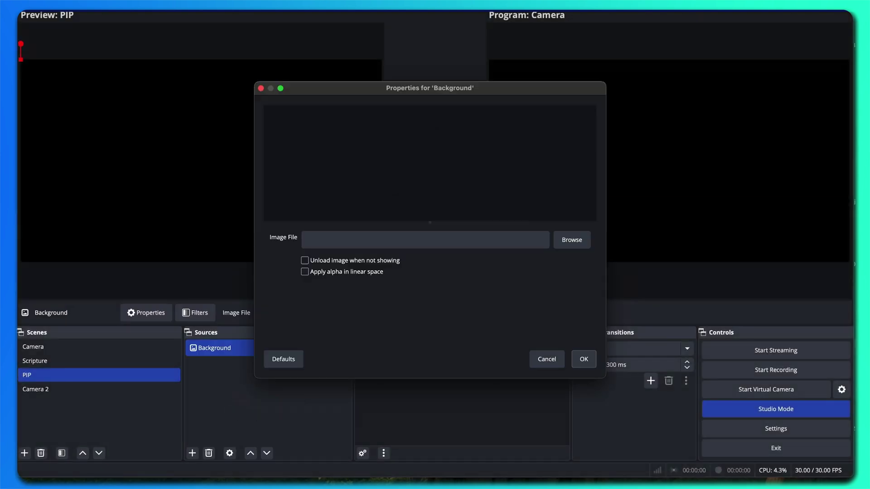
click(572, 243)
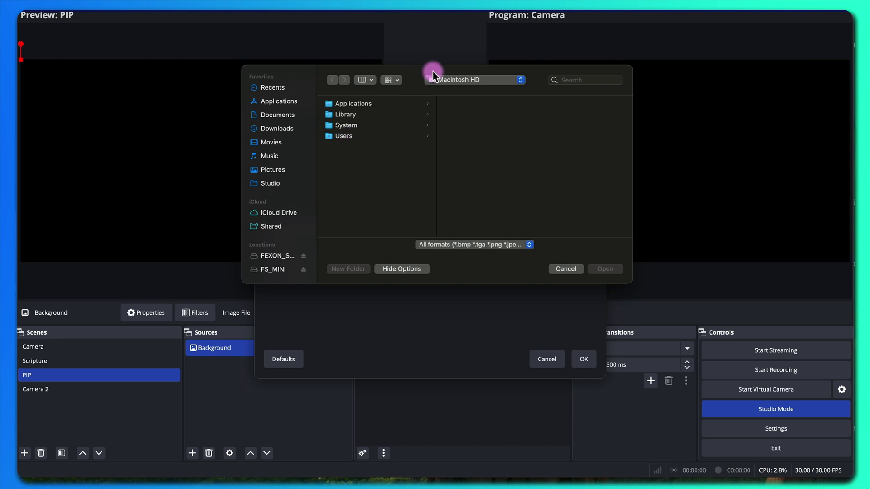
click(460, 80)
click(461, 116)
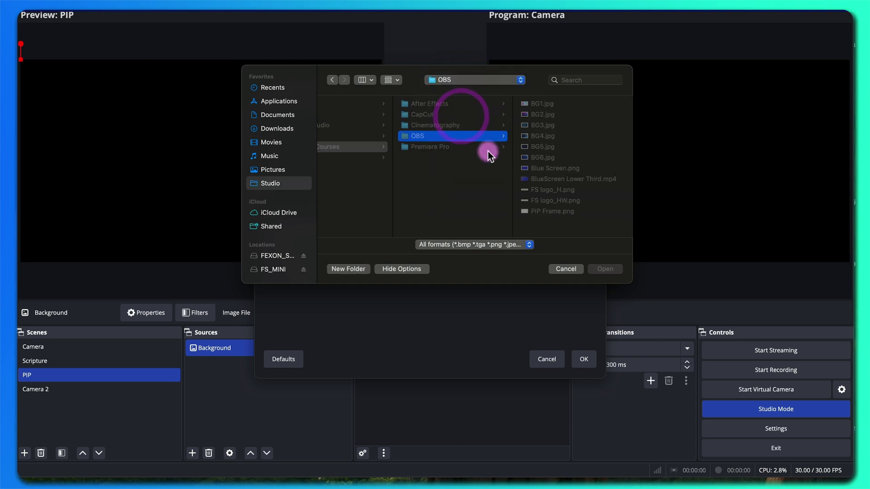
click(420, 105)
click(420, 114)
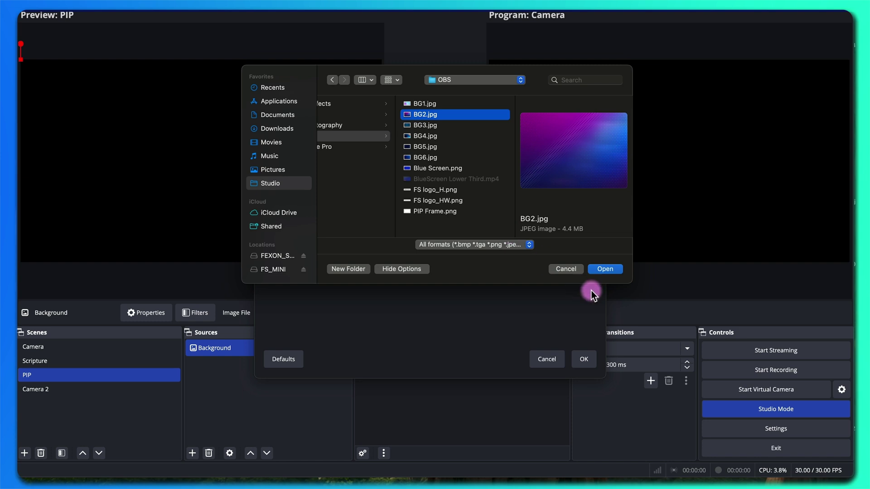
click(606, 269)
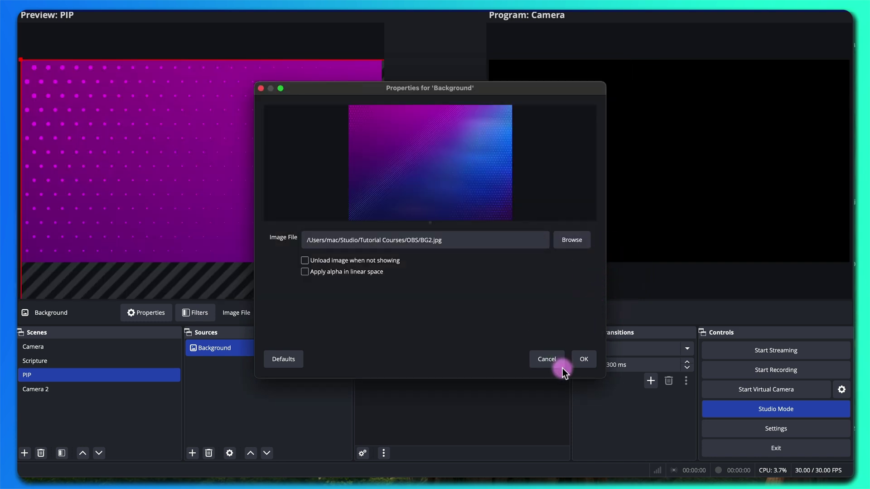
click(584, 359)
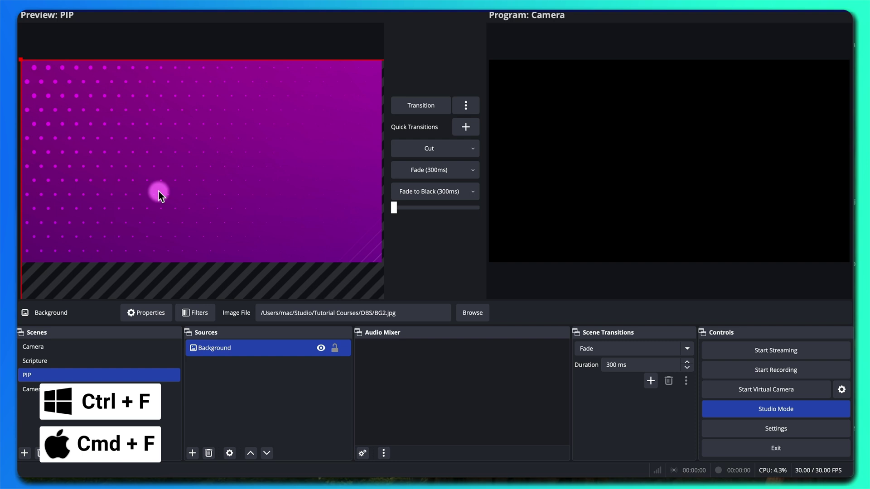
- Fit the Background image and enlarge it to fill the whole canvas
key(super+f)
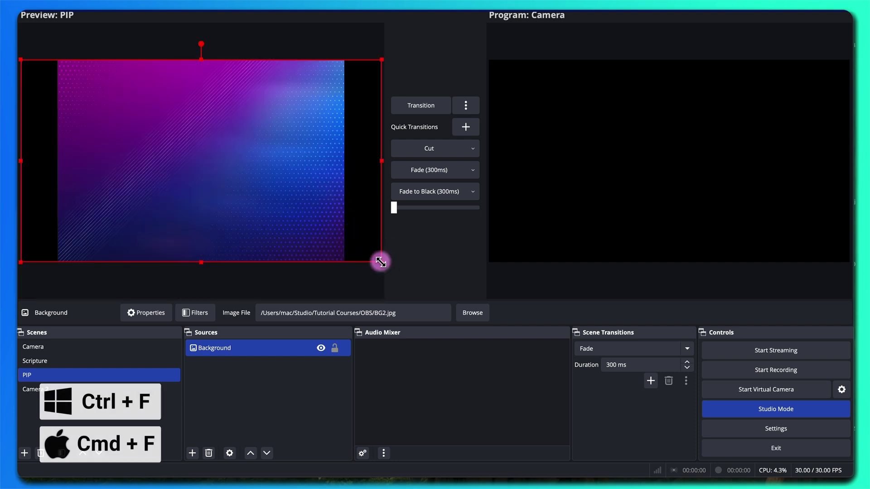
drag(389, 254, 475, 318)
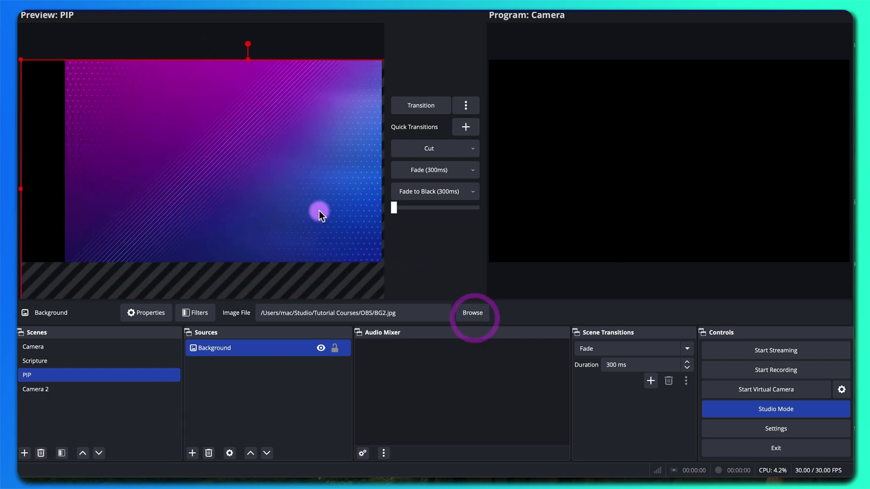
drag(320, 210, 269, 199)
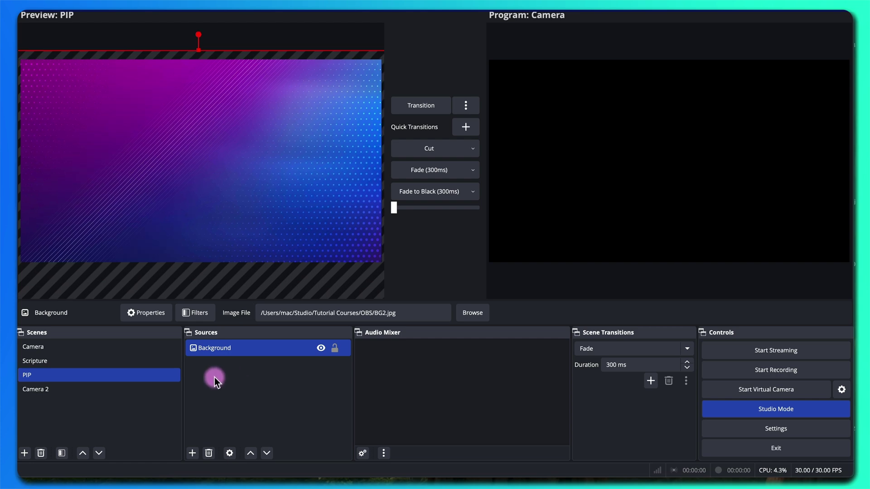
- Add an image source named Frame using PIP Frame.png over the background
click(191, 453)
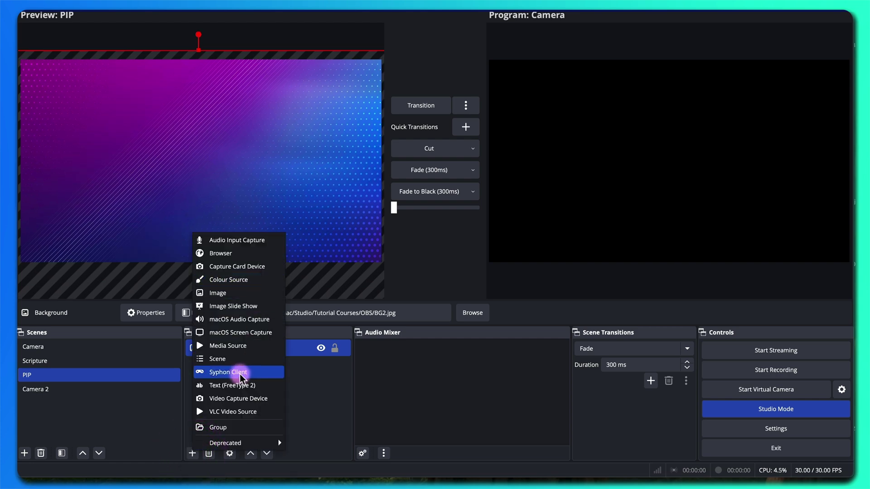
click(221, 292)
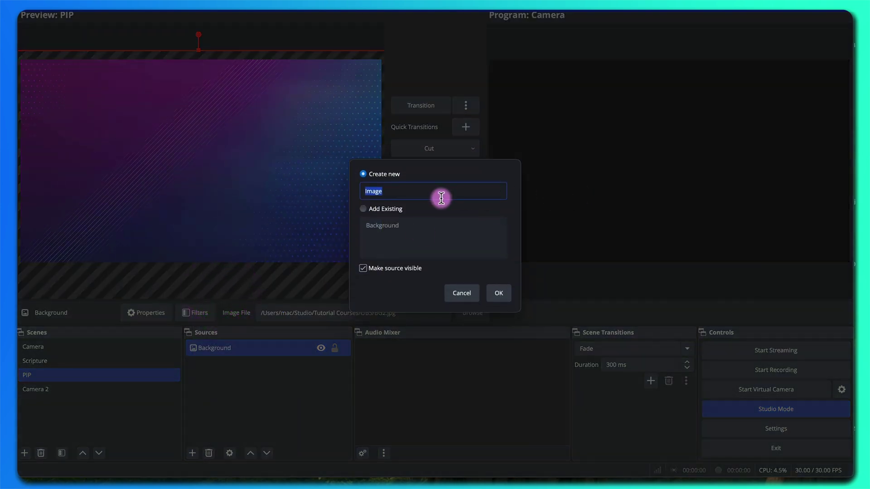
text(Frame)
click(499, 294)
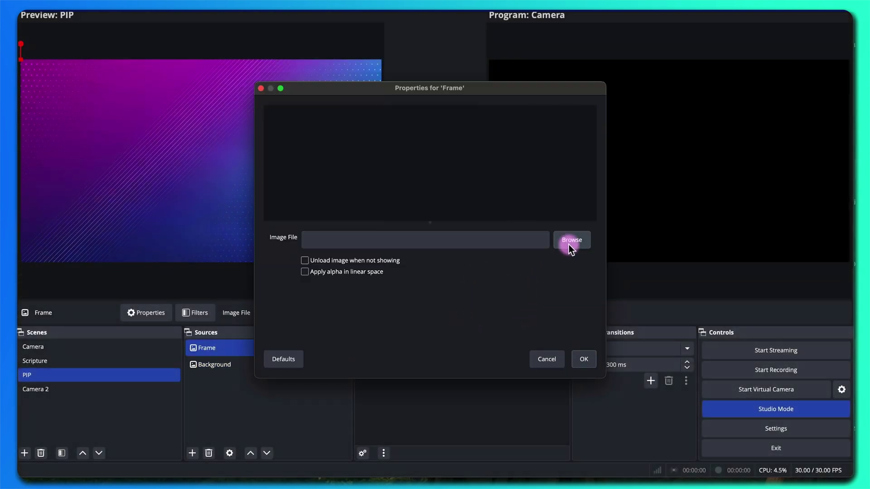
click(572, 239)
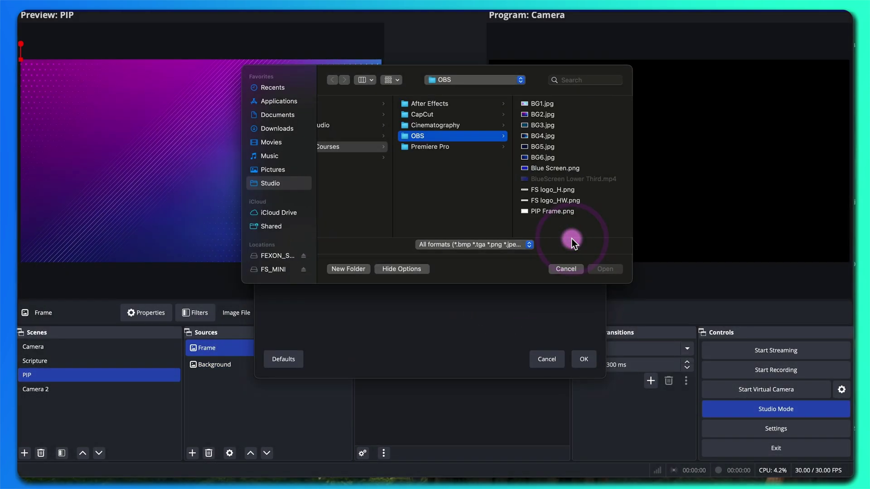
click(552, 213)
click(606, 269)
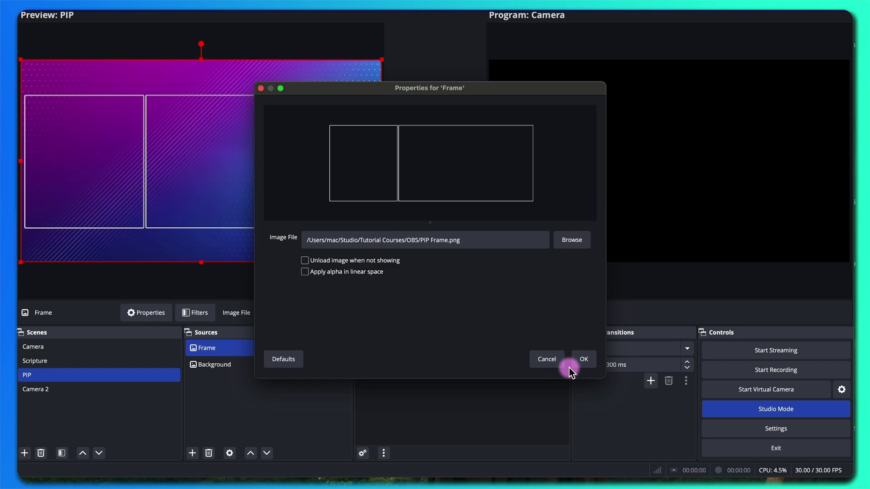
click(584, 359)
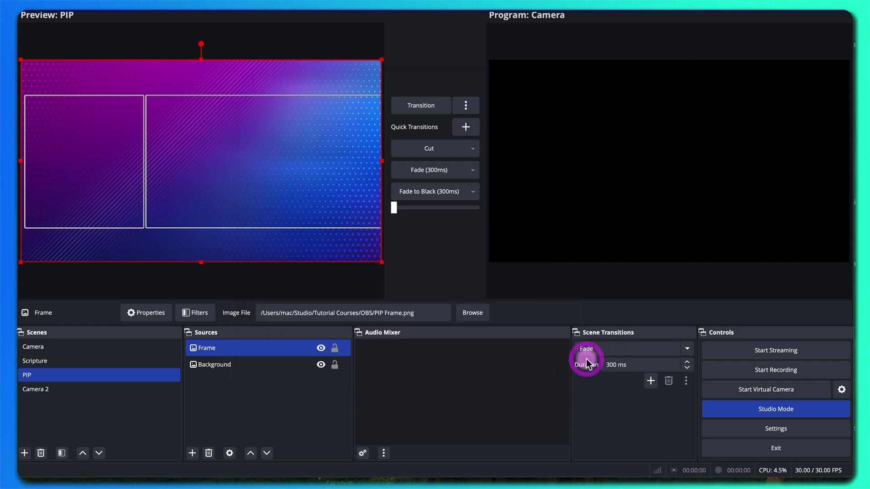
- Add the existing Camera scene to PIP as a scene source
click(192, 453)
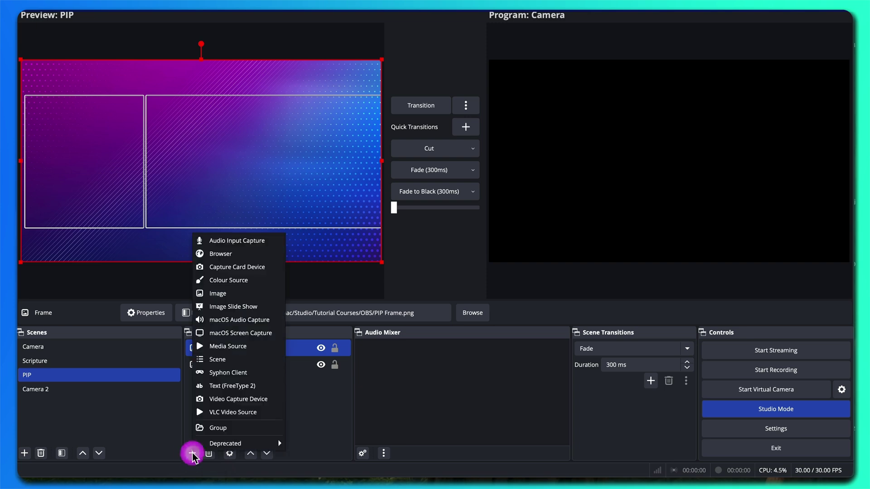
click(216, 360)
click(388, 226)
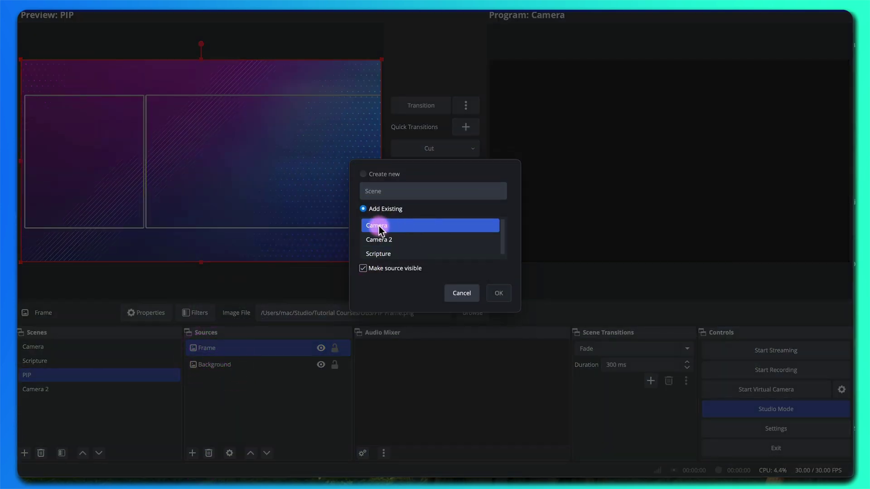
super+click(489, 255)
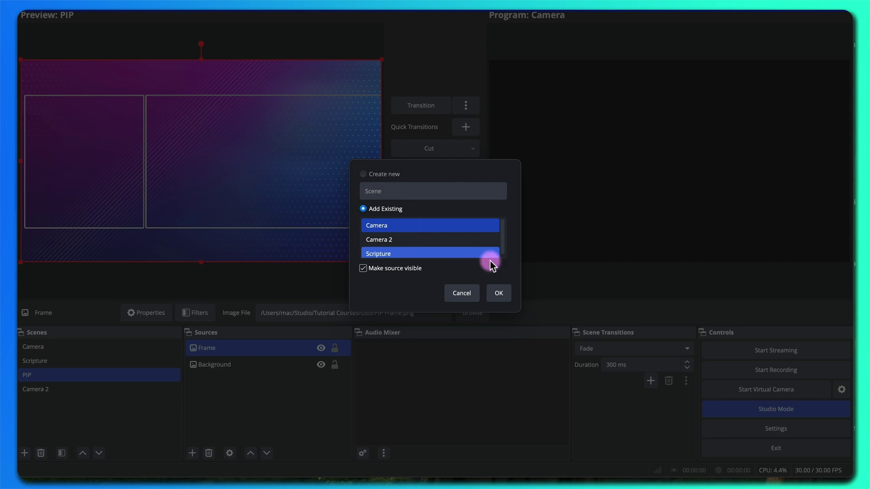
click(499, 293)
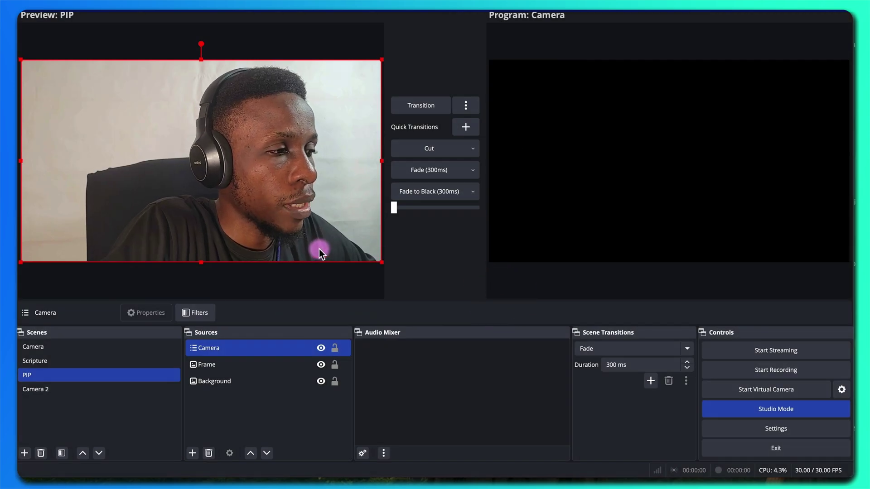
- Move Camera beneath Frame, then shrink and centre it over the frame's left box
drag(210, 354, 208, 364)
drag(382, 263, 91, 166)
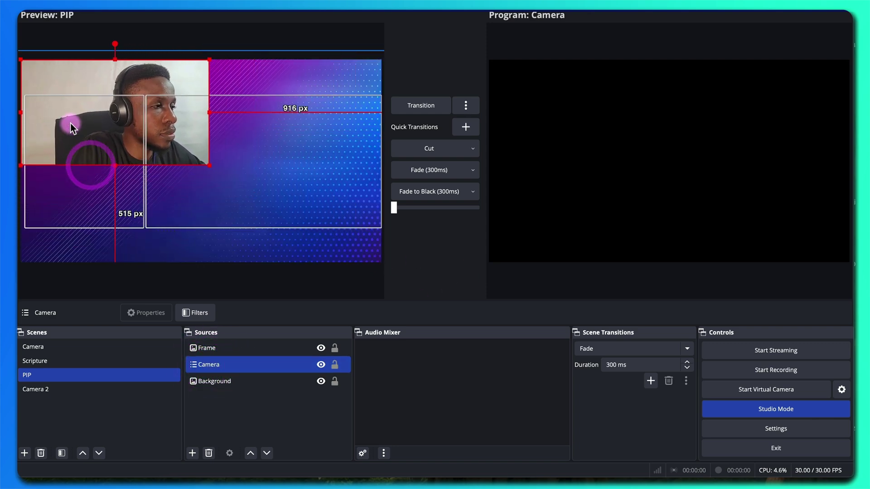
drag(69, 123, 73, 159)
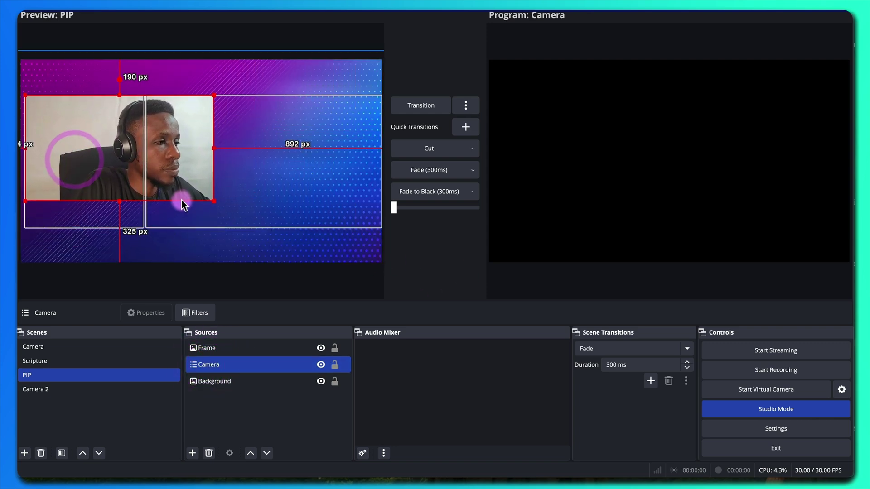
click(213, 199)
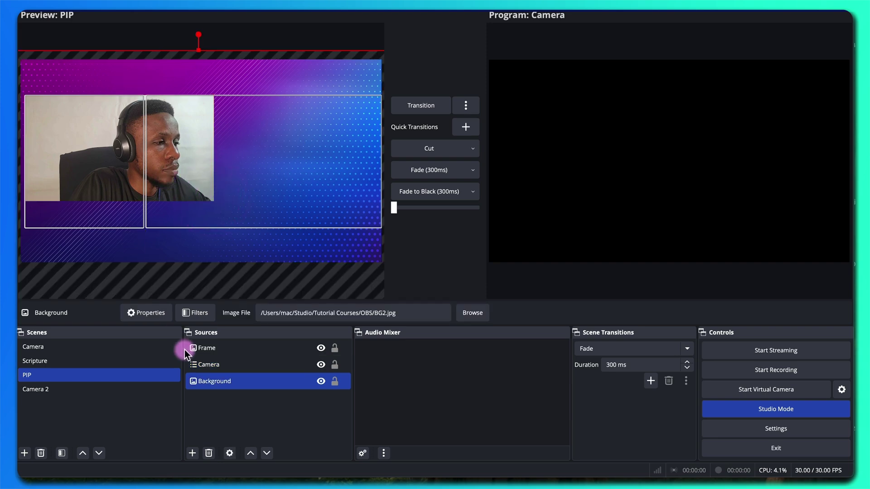
click(208, 363)
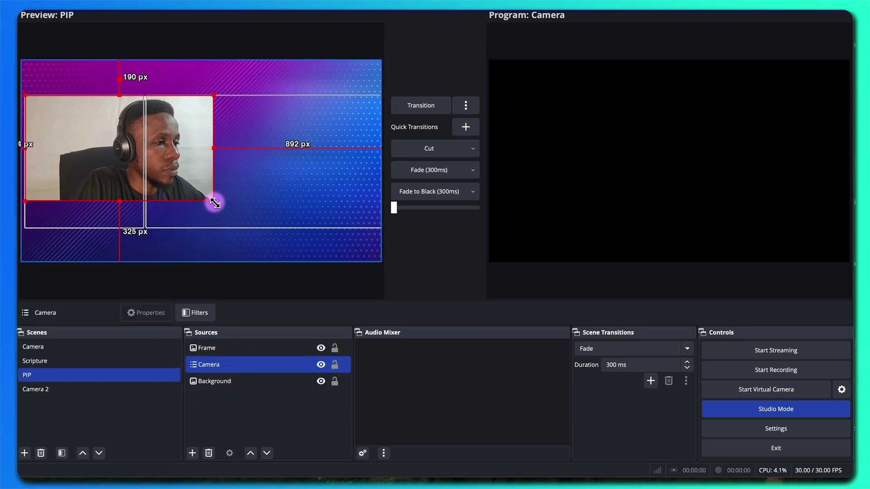
drag(216, 199, 246, 229)
drag(217, 159, 157, 159)
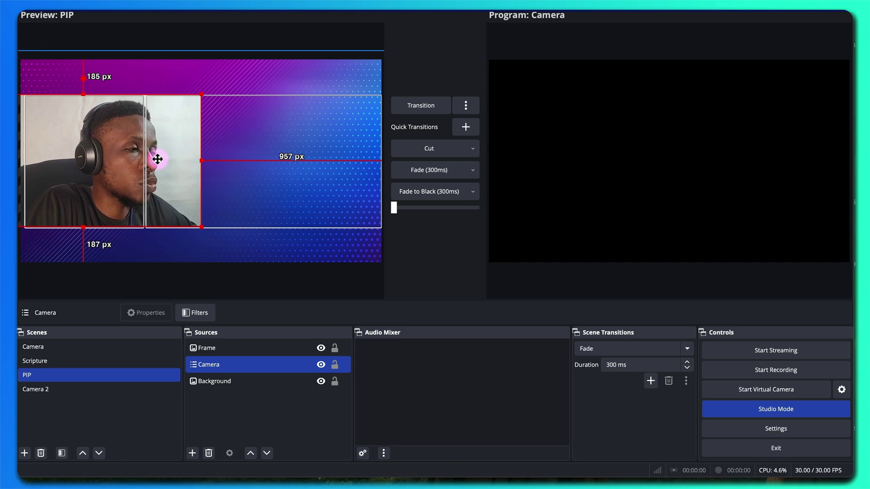
drag(157, 159, 128, 162)
drag(119, 159, 119, 159)
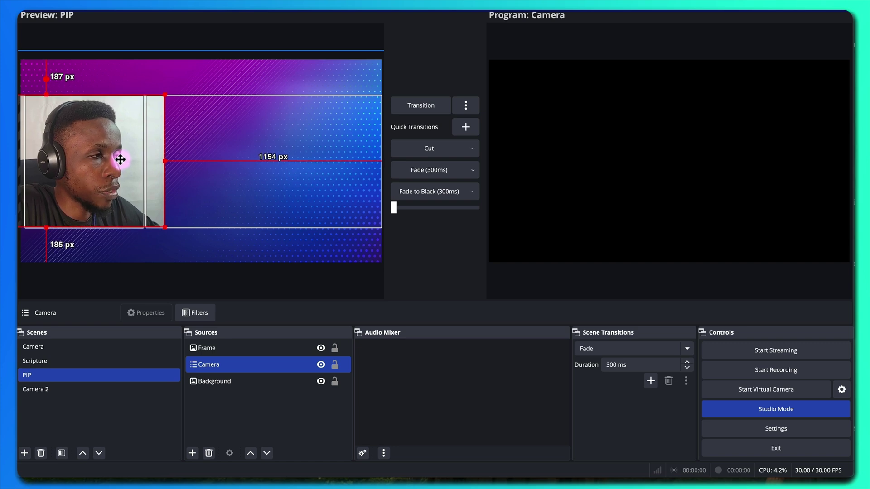
- Add a Crop/Pad filter to Camera with Left 670 and Right 270
click(200, 314)
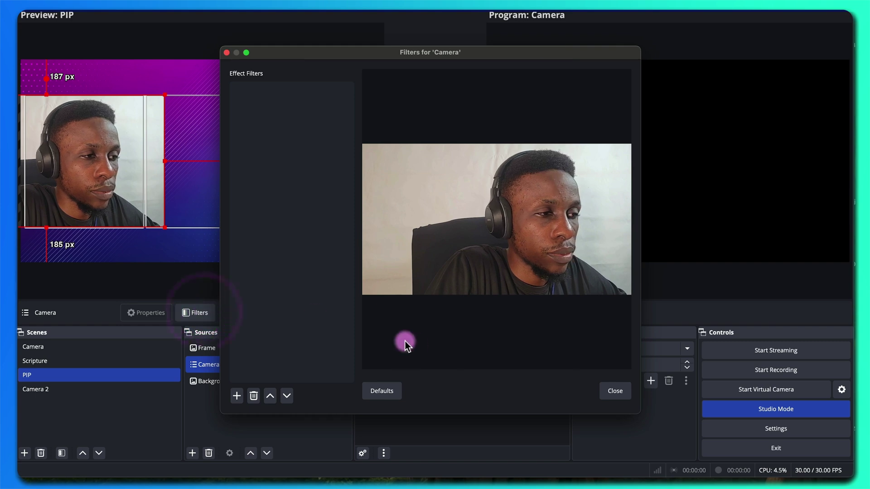
click(232, 397)
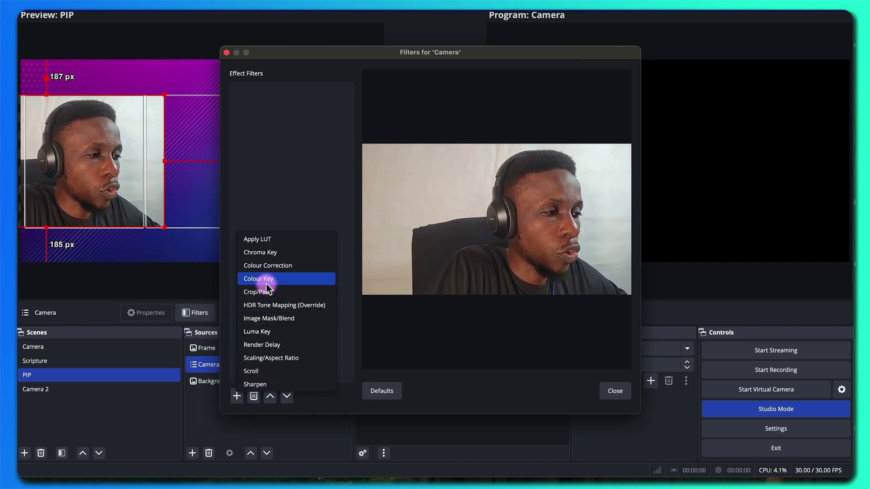
click(256, 292)
click(450, 241)
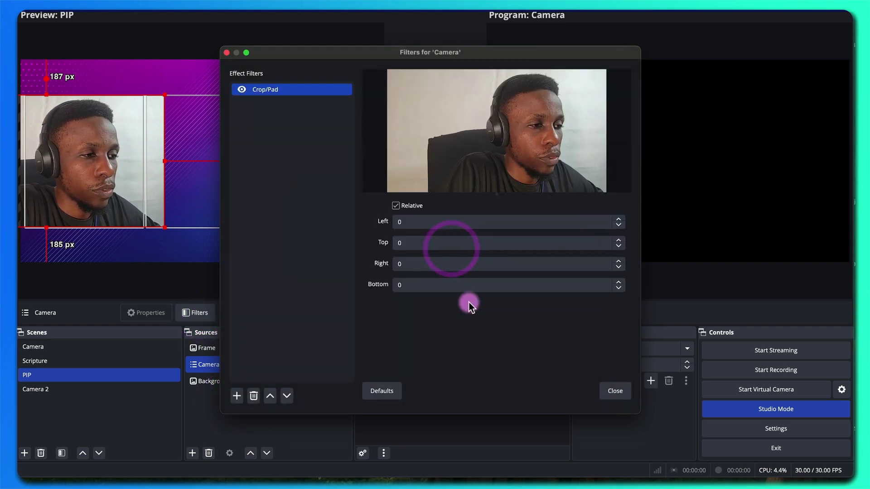
click(407, 222)
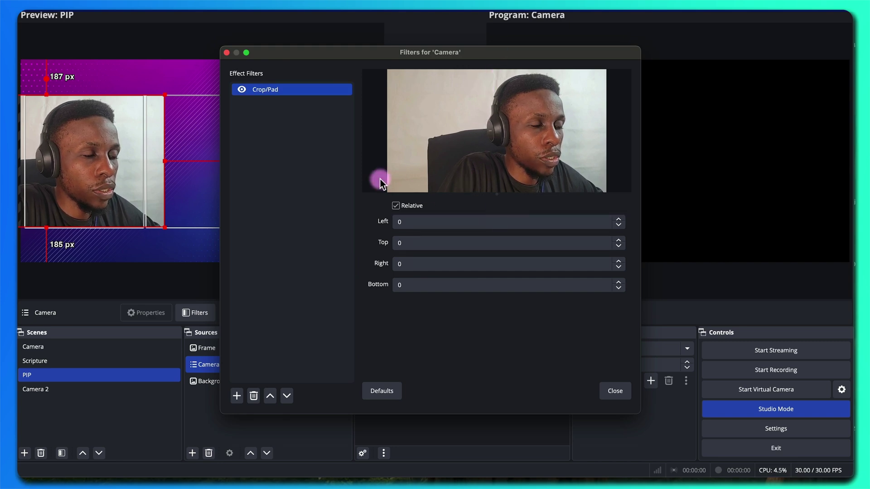
double_click(409, 222)
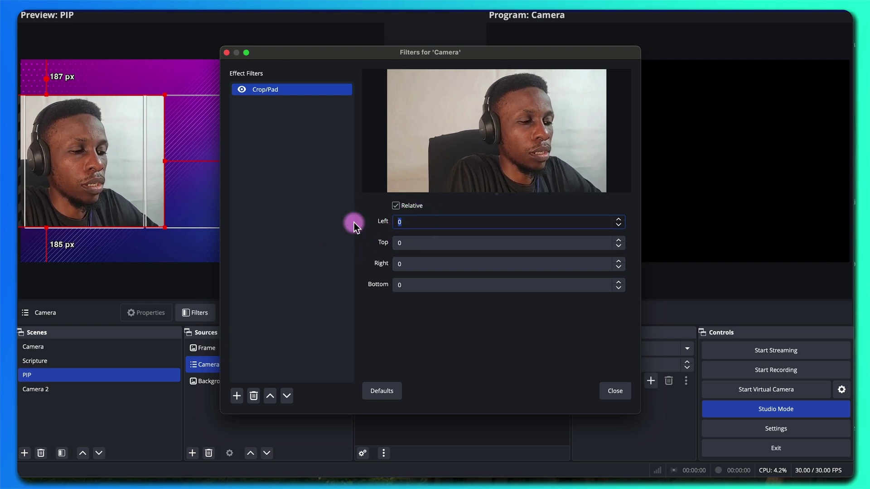
text(670)
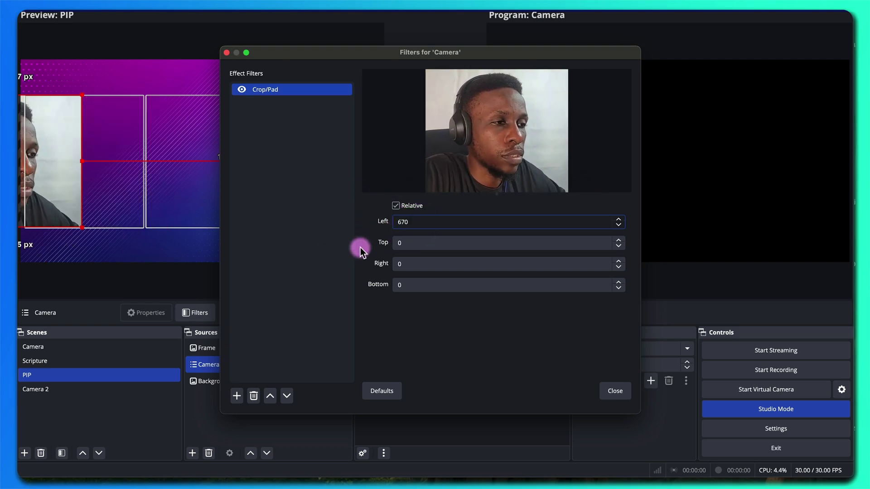
click(413, 265)
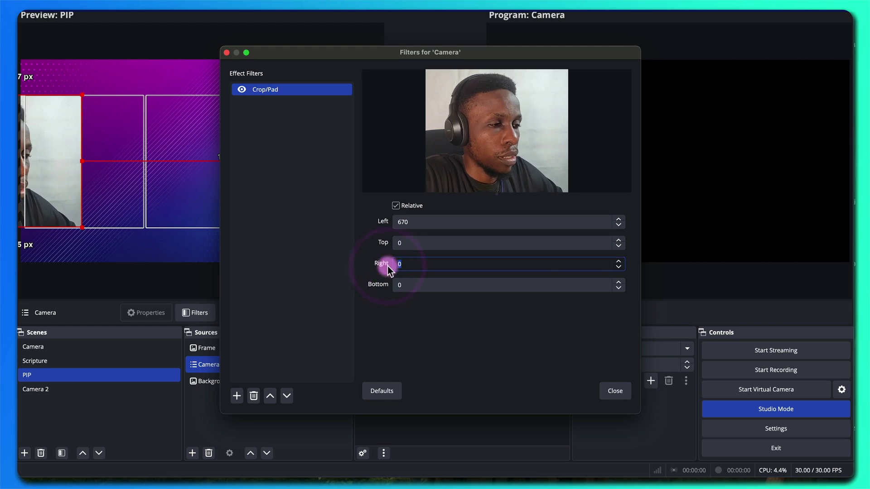
text(270)
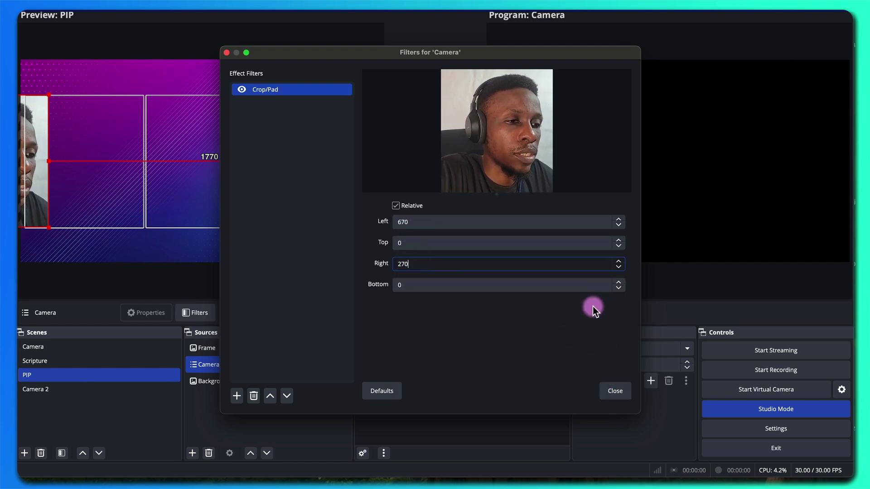
- Close the filter window and drag the cropped camera into the frame's left box
click(617, 391)
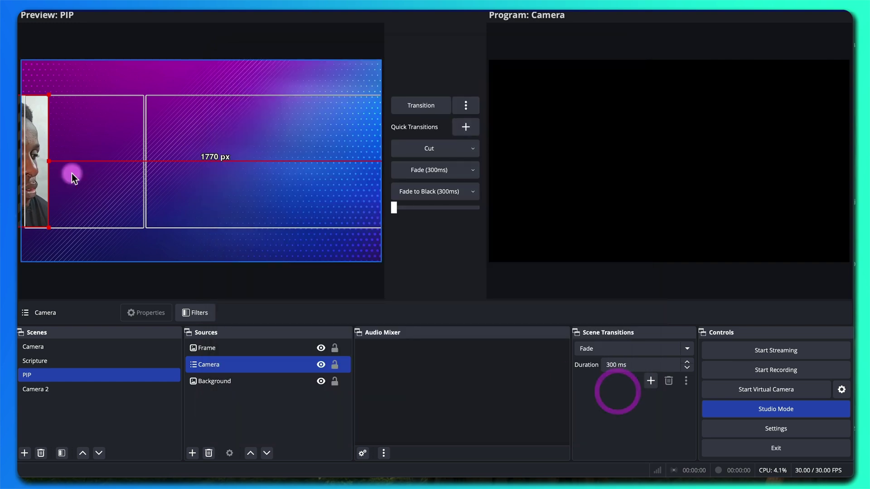
drag(32, 140, 128, 140)
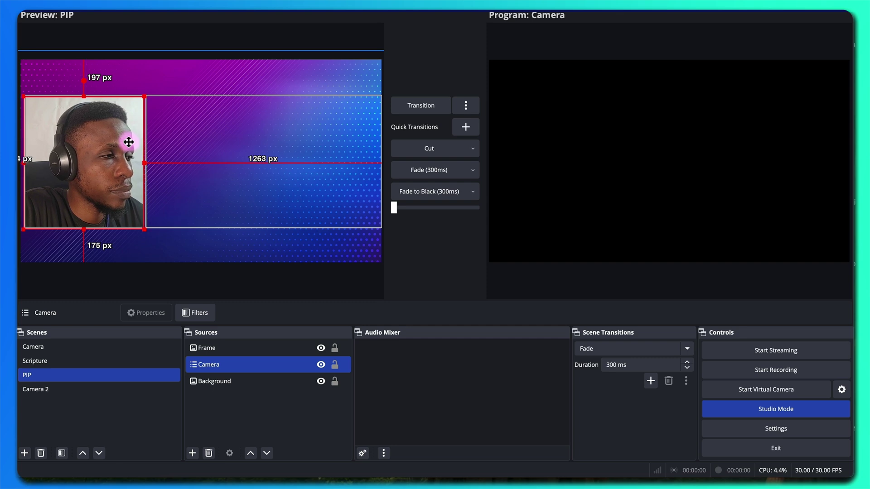
click(192, 453)
- Add the existing Scripture scene as a source in the PIP scene
click(218, 356)
click(462, 240)
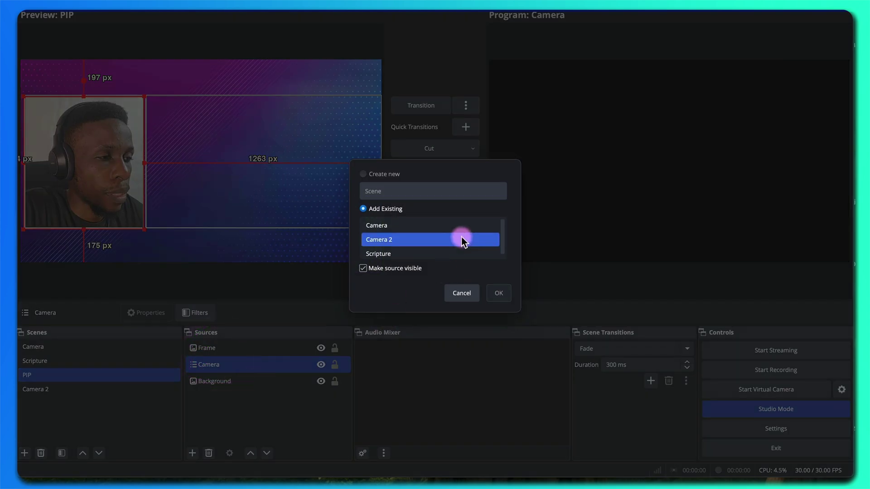
click(398, 253)
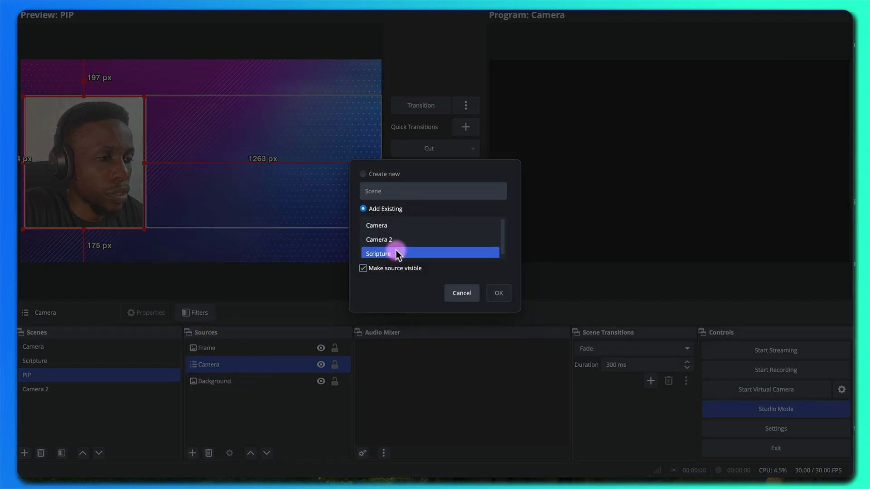
click(499, 293)
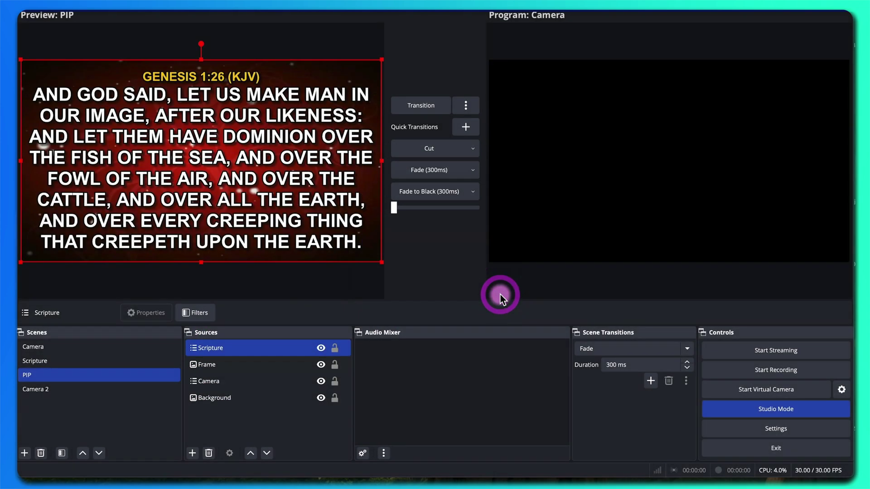
- Move Scripture below the Frame layer and shrink it into the frame's right-hand box
drag(213, 355, 208, 368)
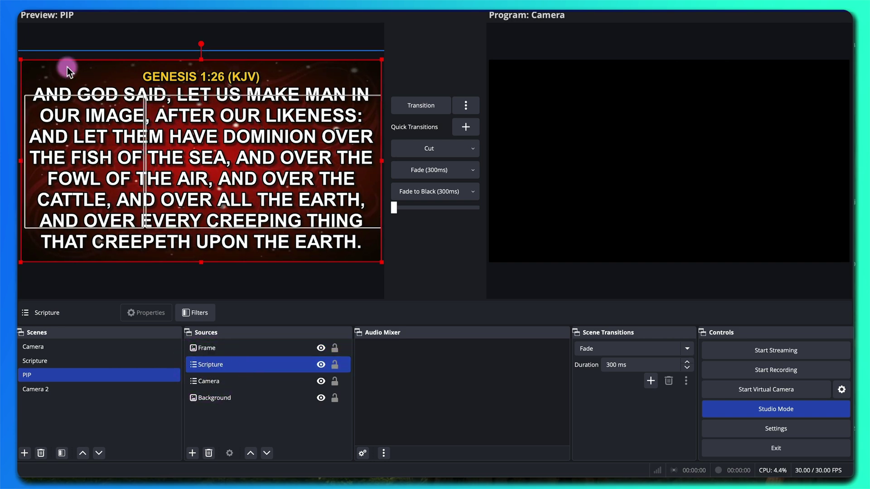
drag(21, 59, 262, 131)
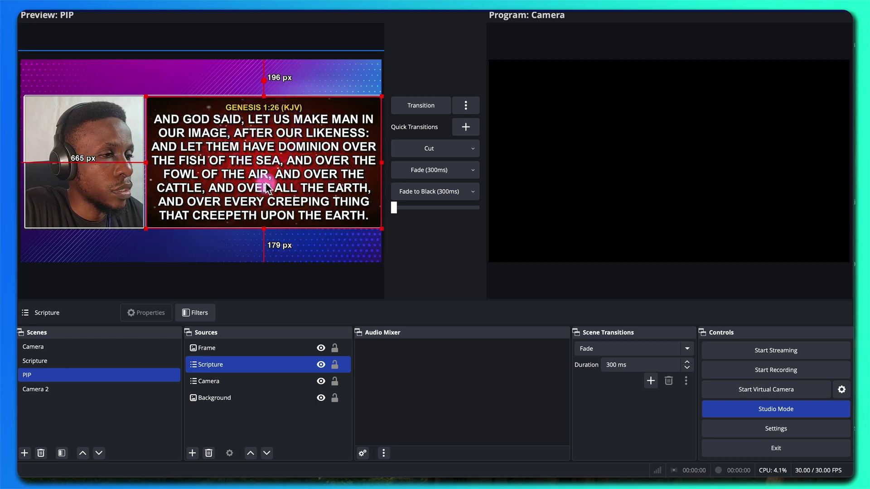
click(216, 417)
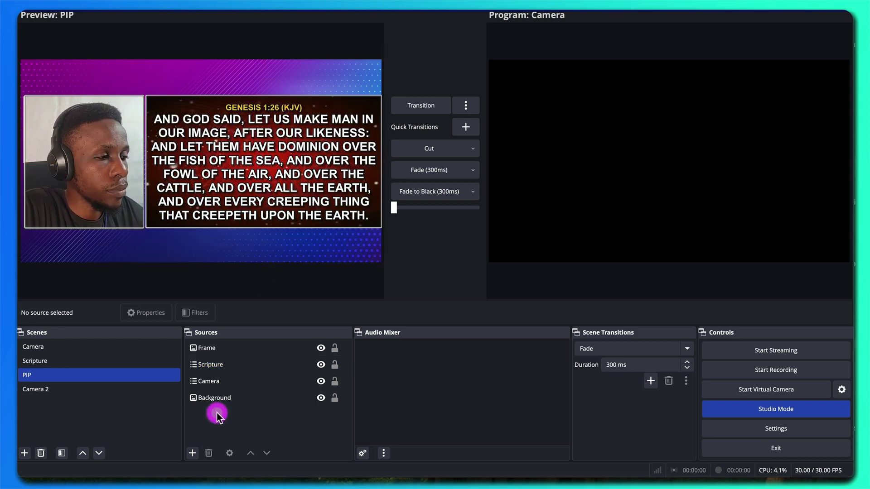
- Create an image source named 'logo' that loads FS logo_HW.png
click(193, 453)
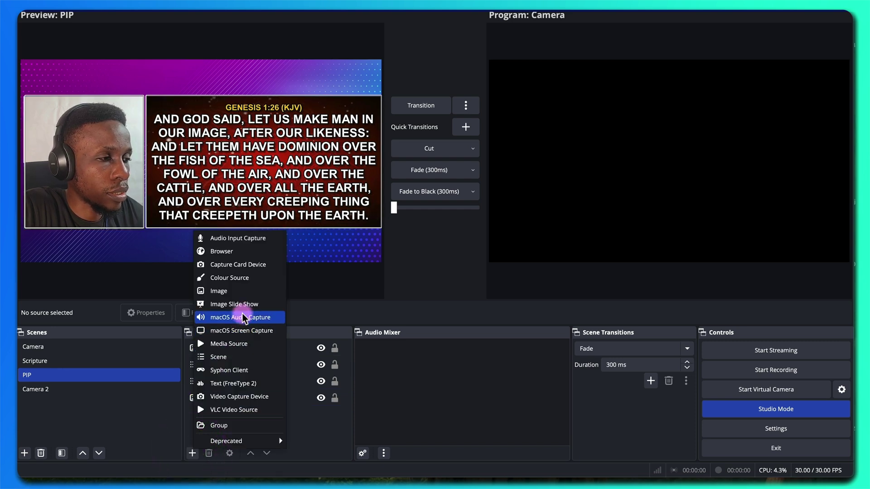
click(219, 292)
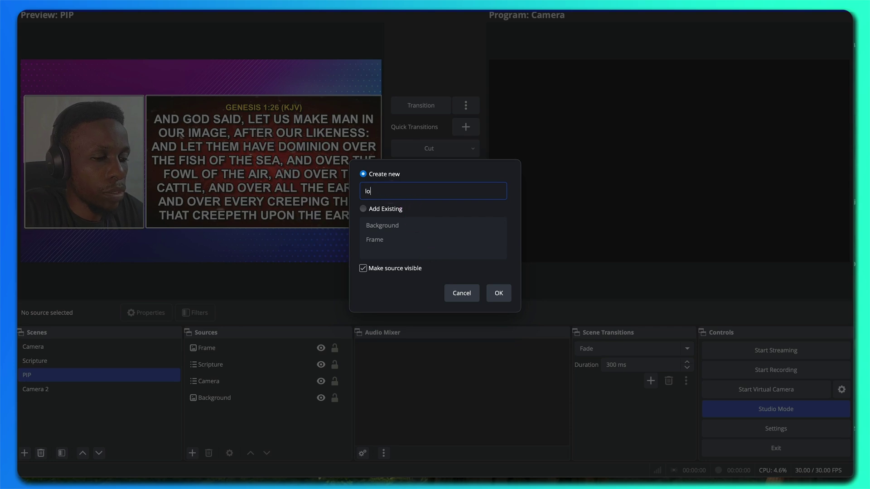
click(498, 294)
click(567, 241)
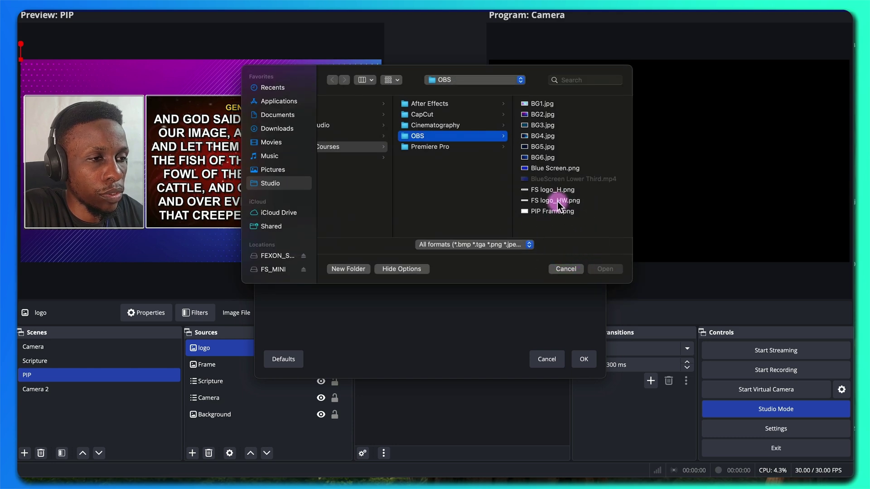
click(557, 202)
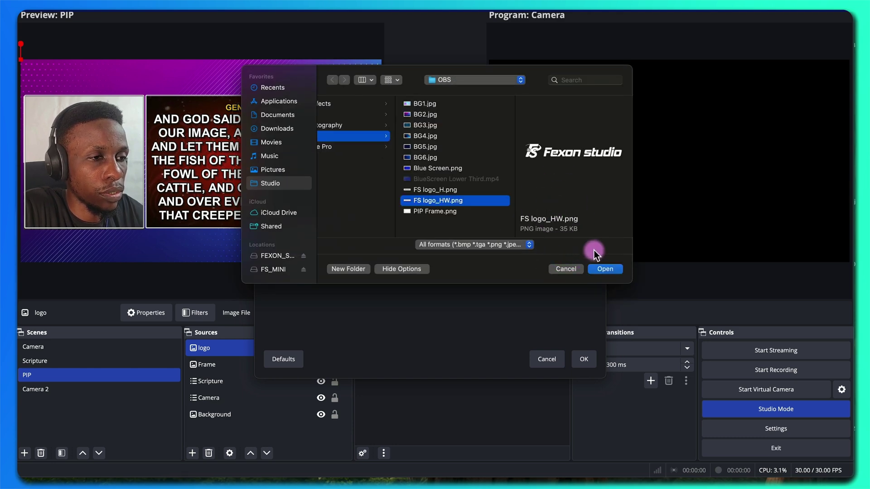
click(604, 270)
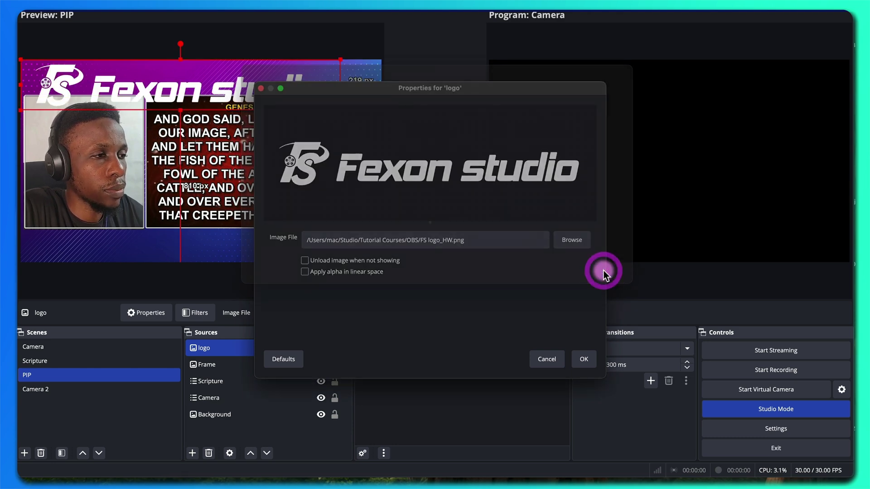
click(584, 359)
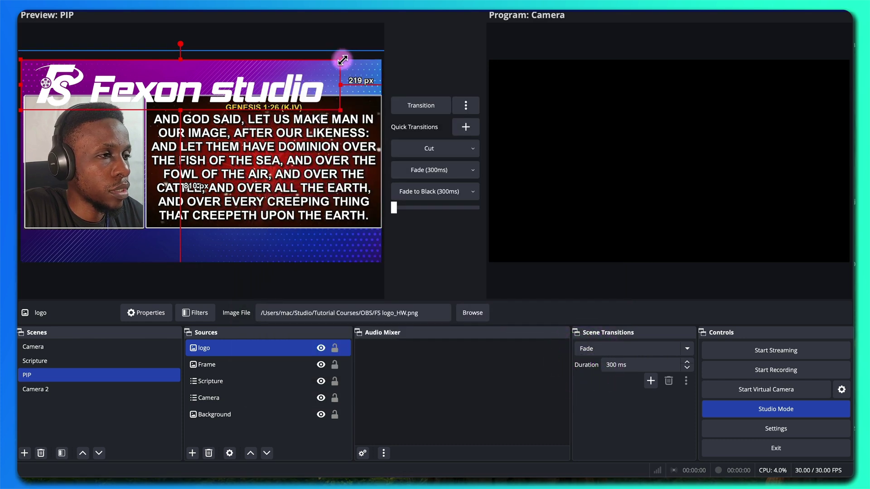
- Shrink the Fexon studio logo into the bottom-right corner and transition PIP to Program
drag(338, 111, 354, 242)
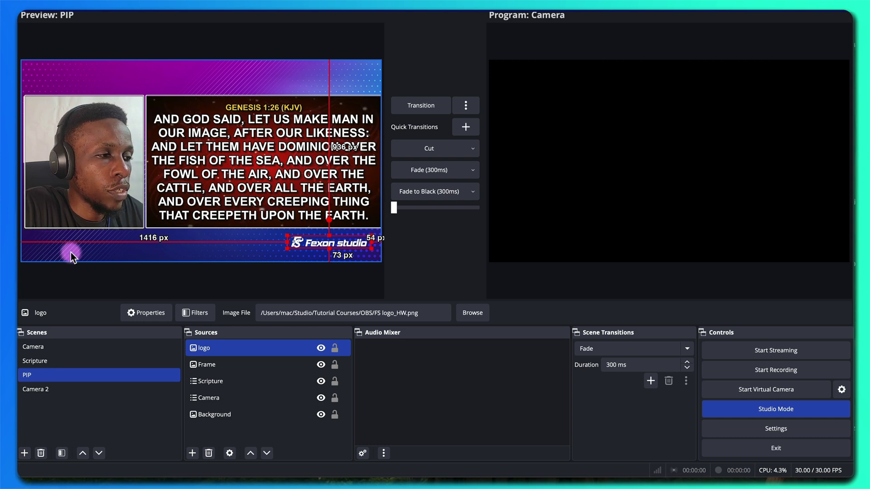
click(290, 272)
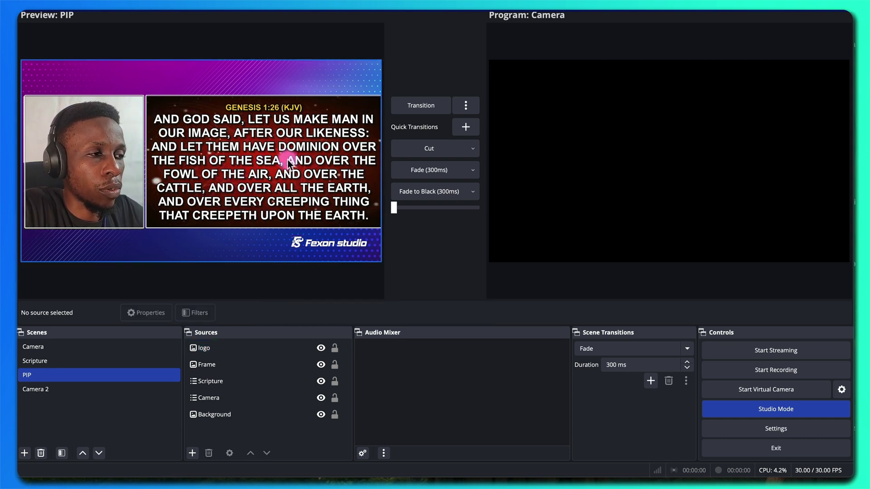
click(428, 104)
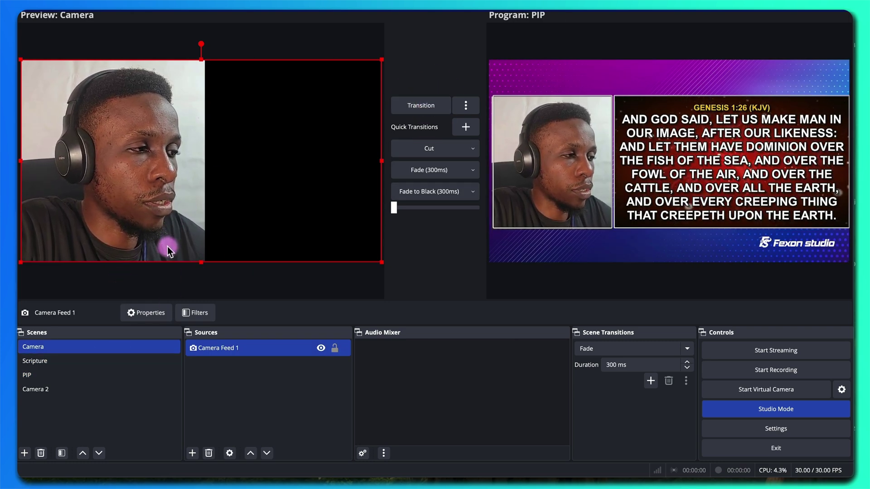
- Preview the Camera and Camera 2 scenes, then send Camera 2 live to Program
click(43, 377)
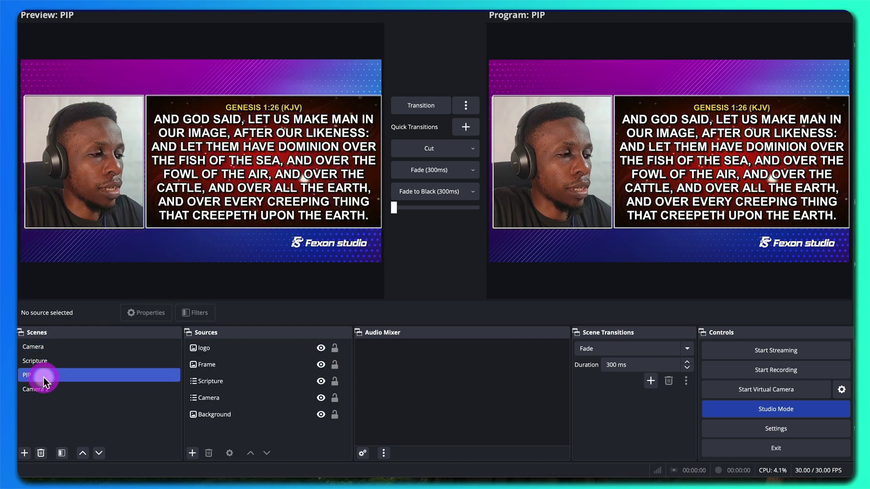
click(222, 382)
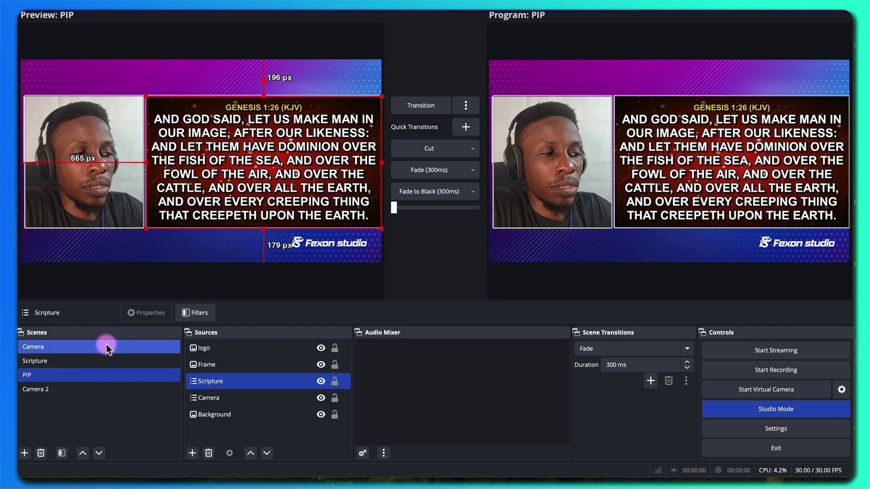
click(68, 347)
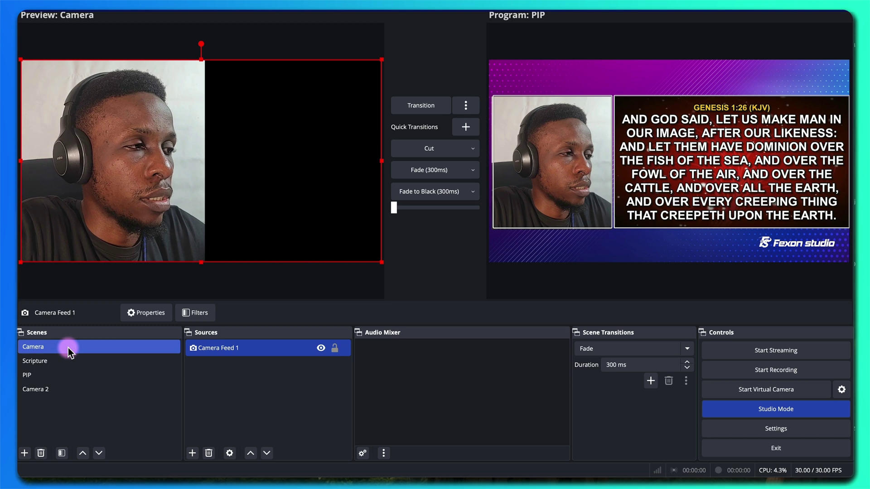
click(60, 389)
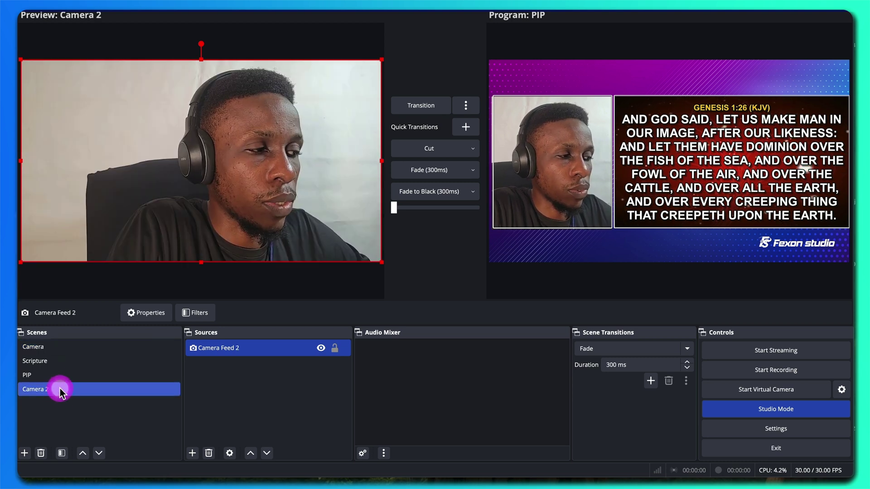
double_click(93, 393)
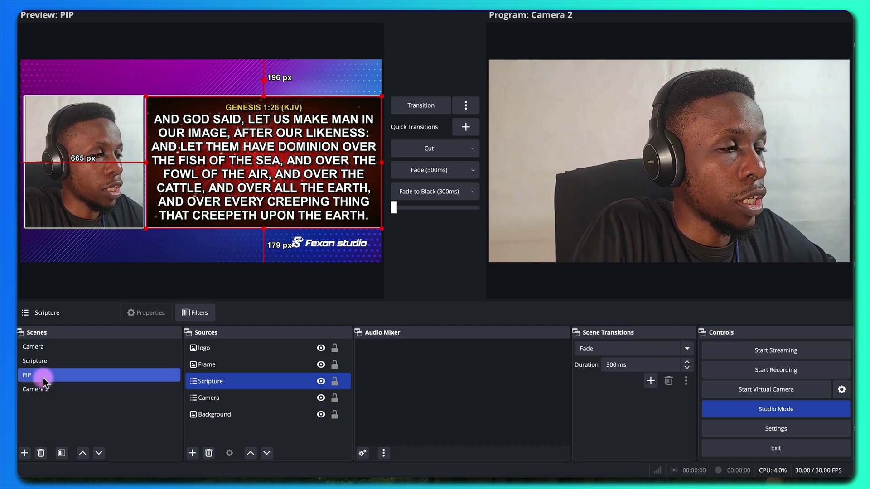
- Fade Scripture live to Program, then bring the PIP scene back live
click(34, 361)
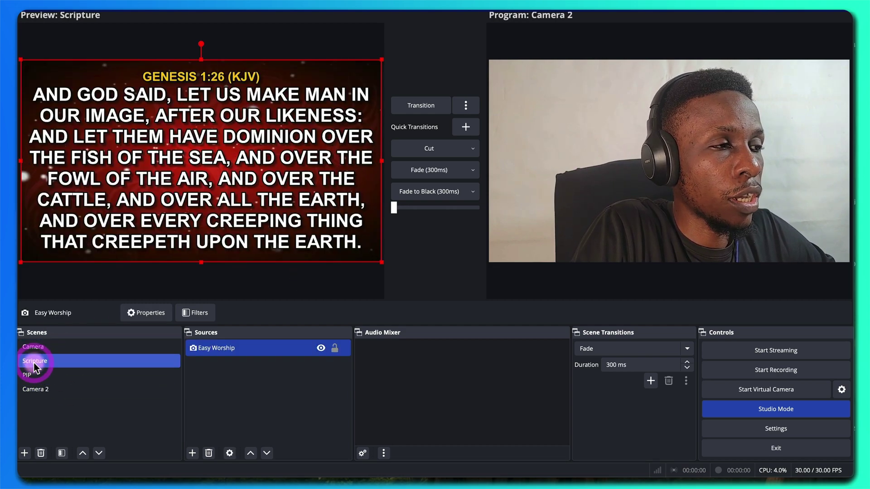
click(413, 109)
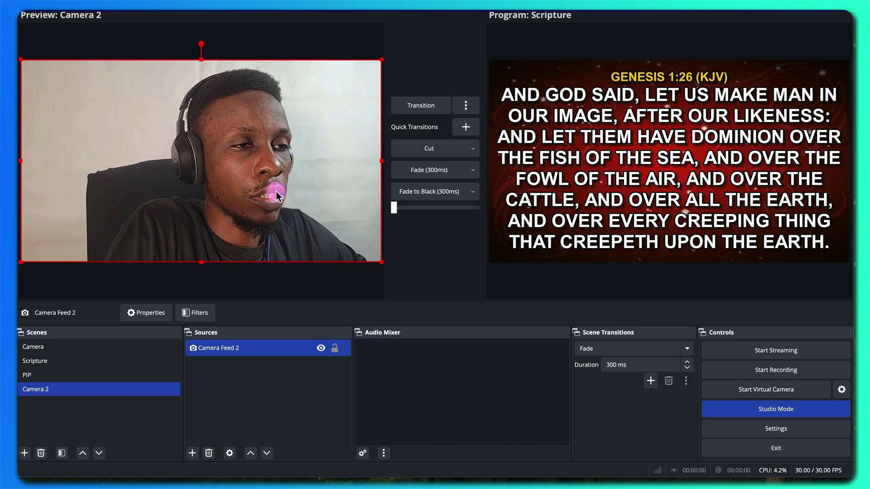
click(71, 350)
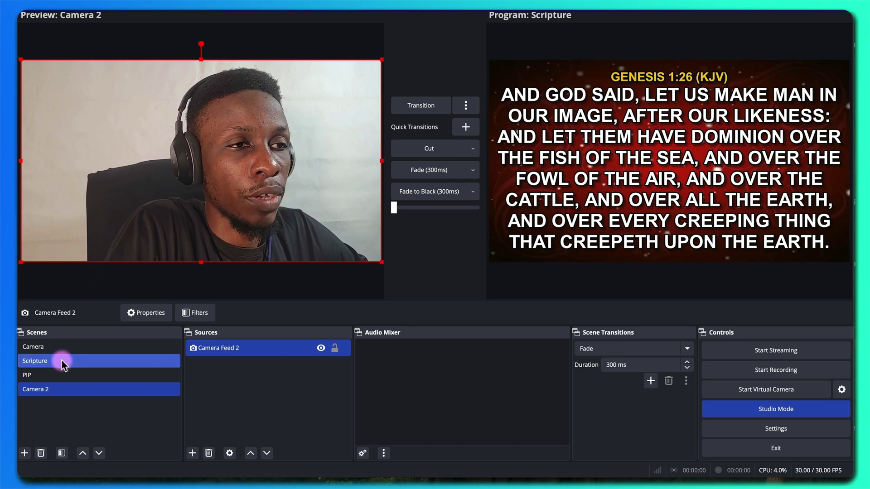
click(49, 373)
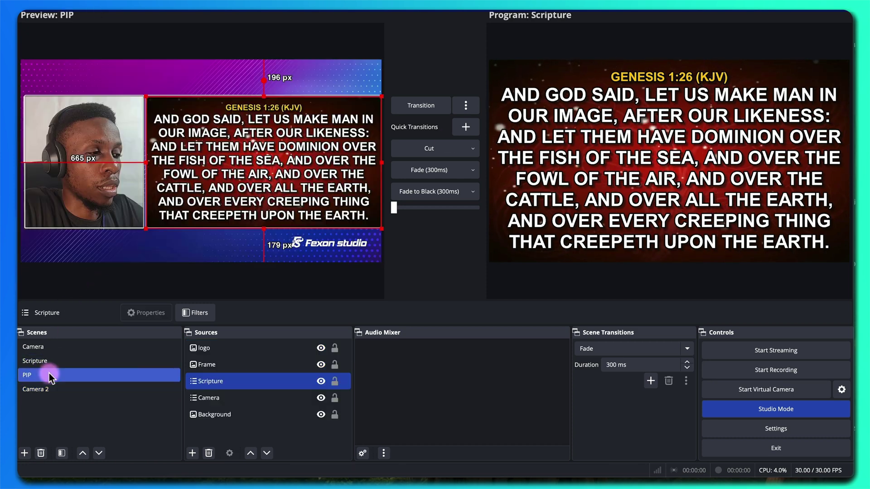
click(415, 101)
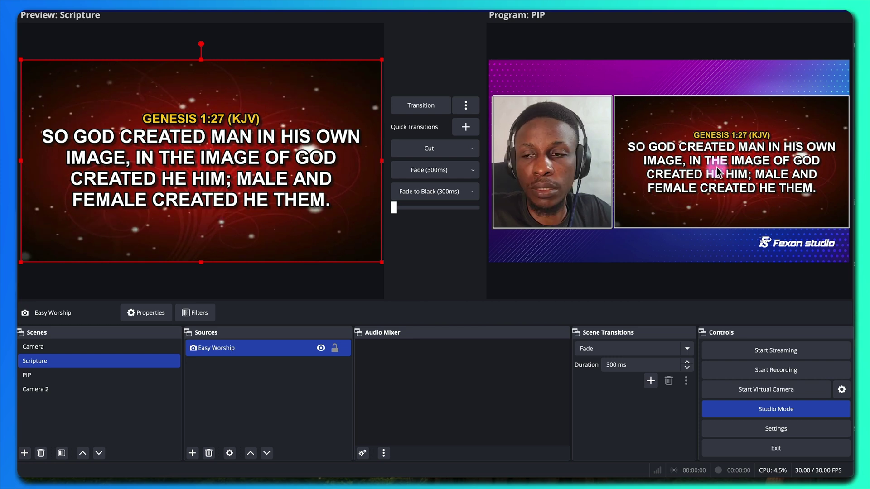
click(721, 208)
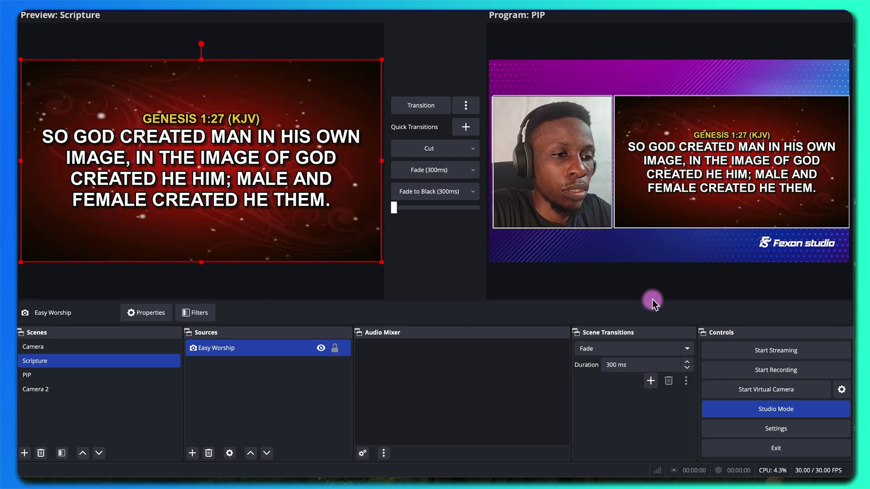